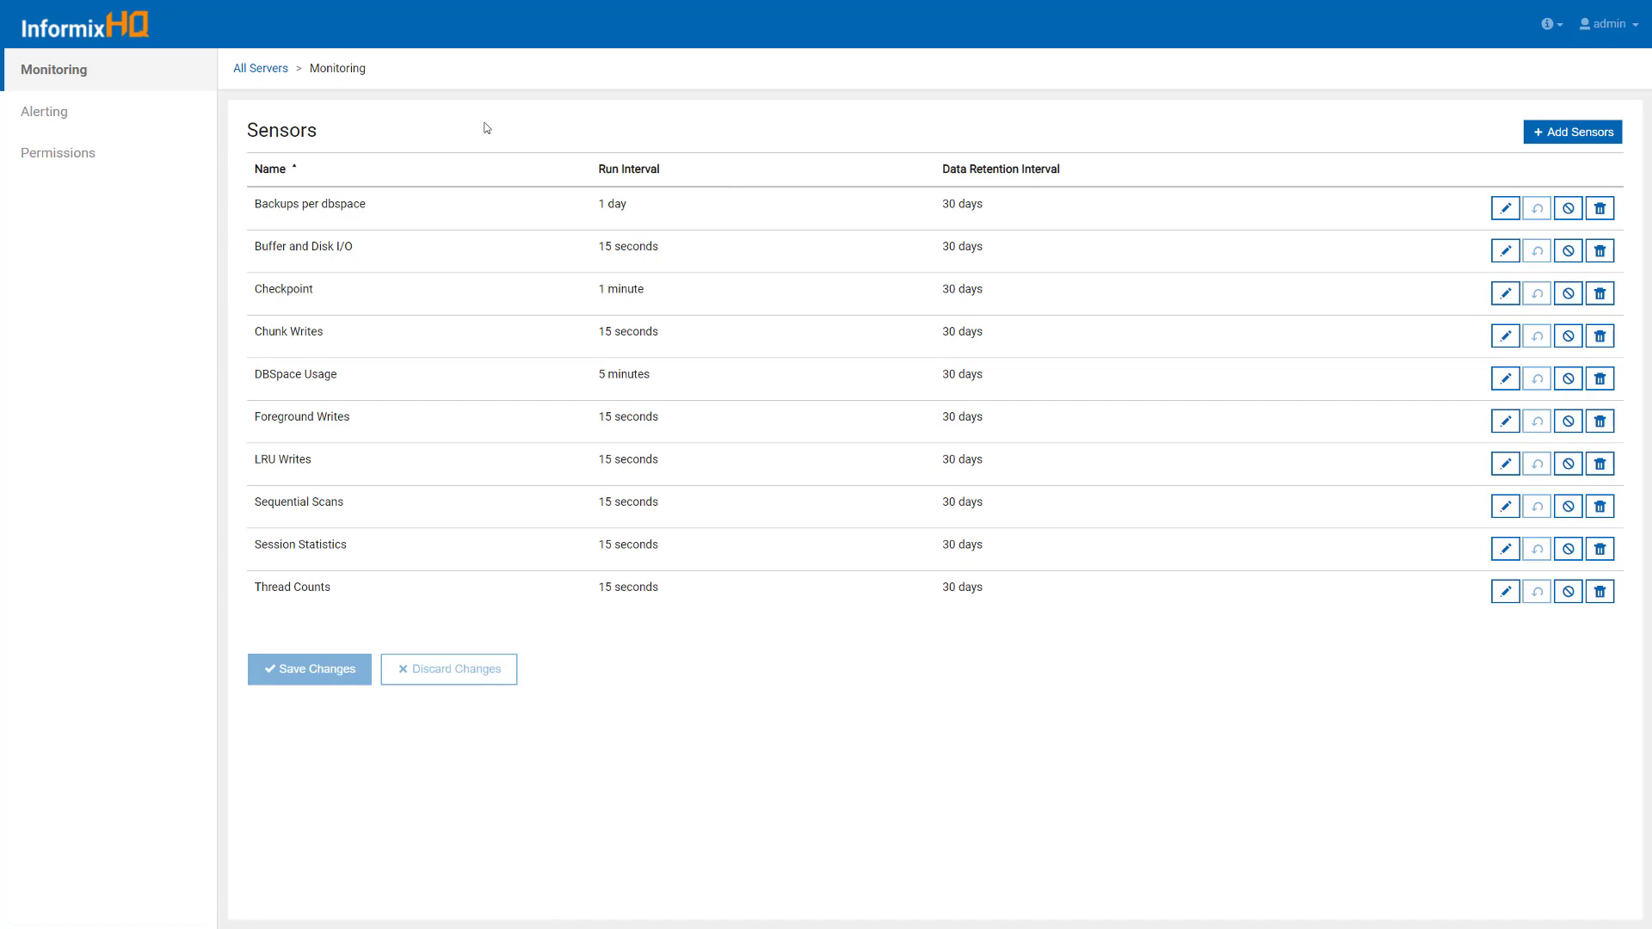
- Start a new alert for all servers that triggers on the current status of Informix
click(105, 126)
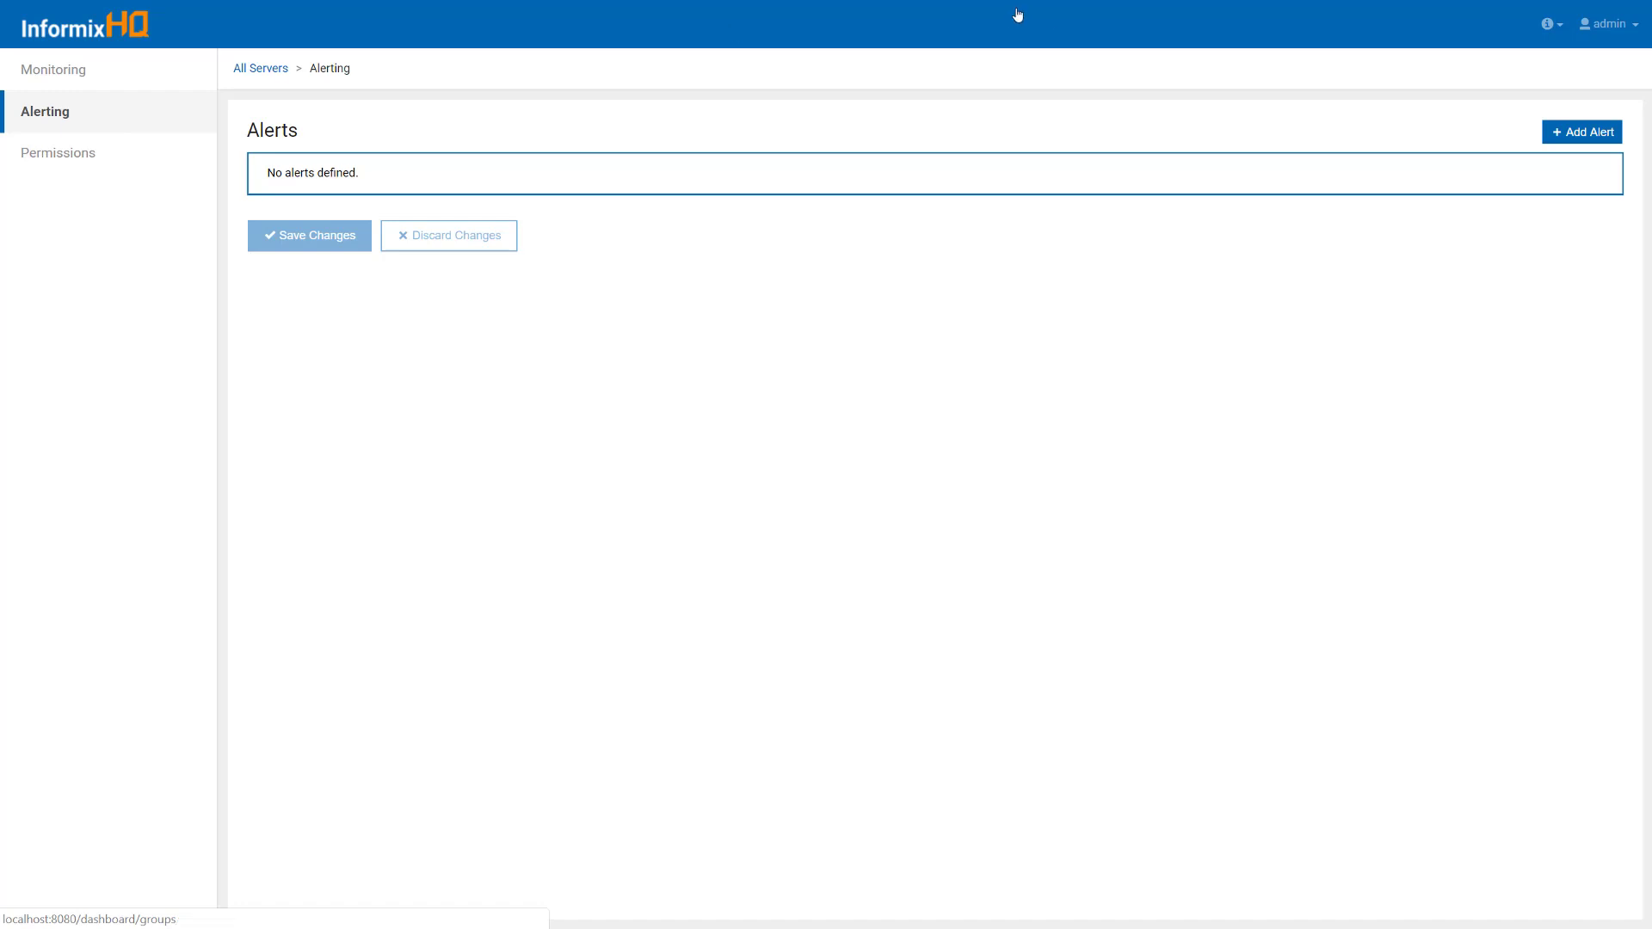
click(1578, 134)
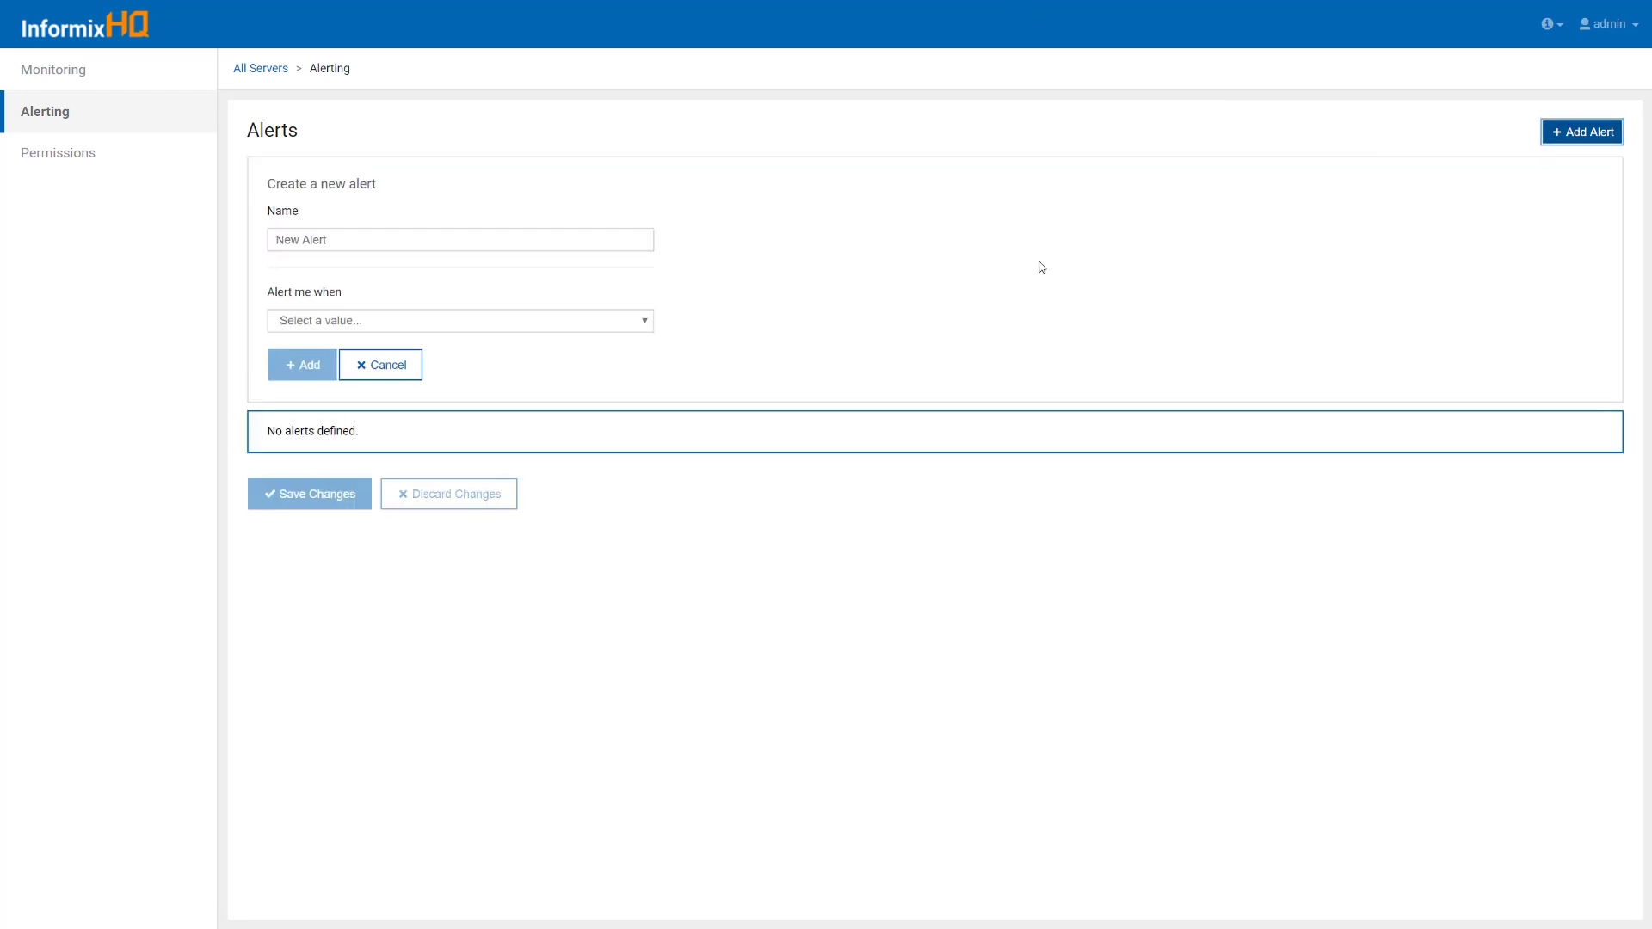
click(596, 317)
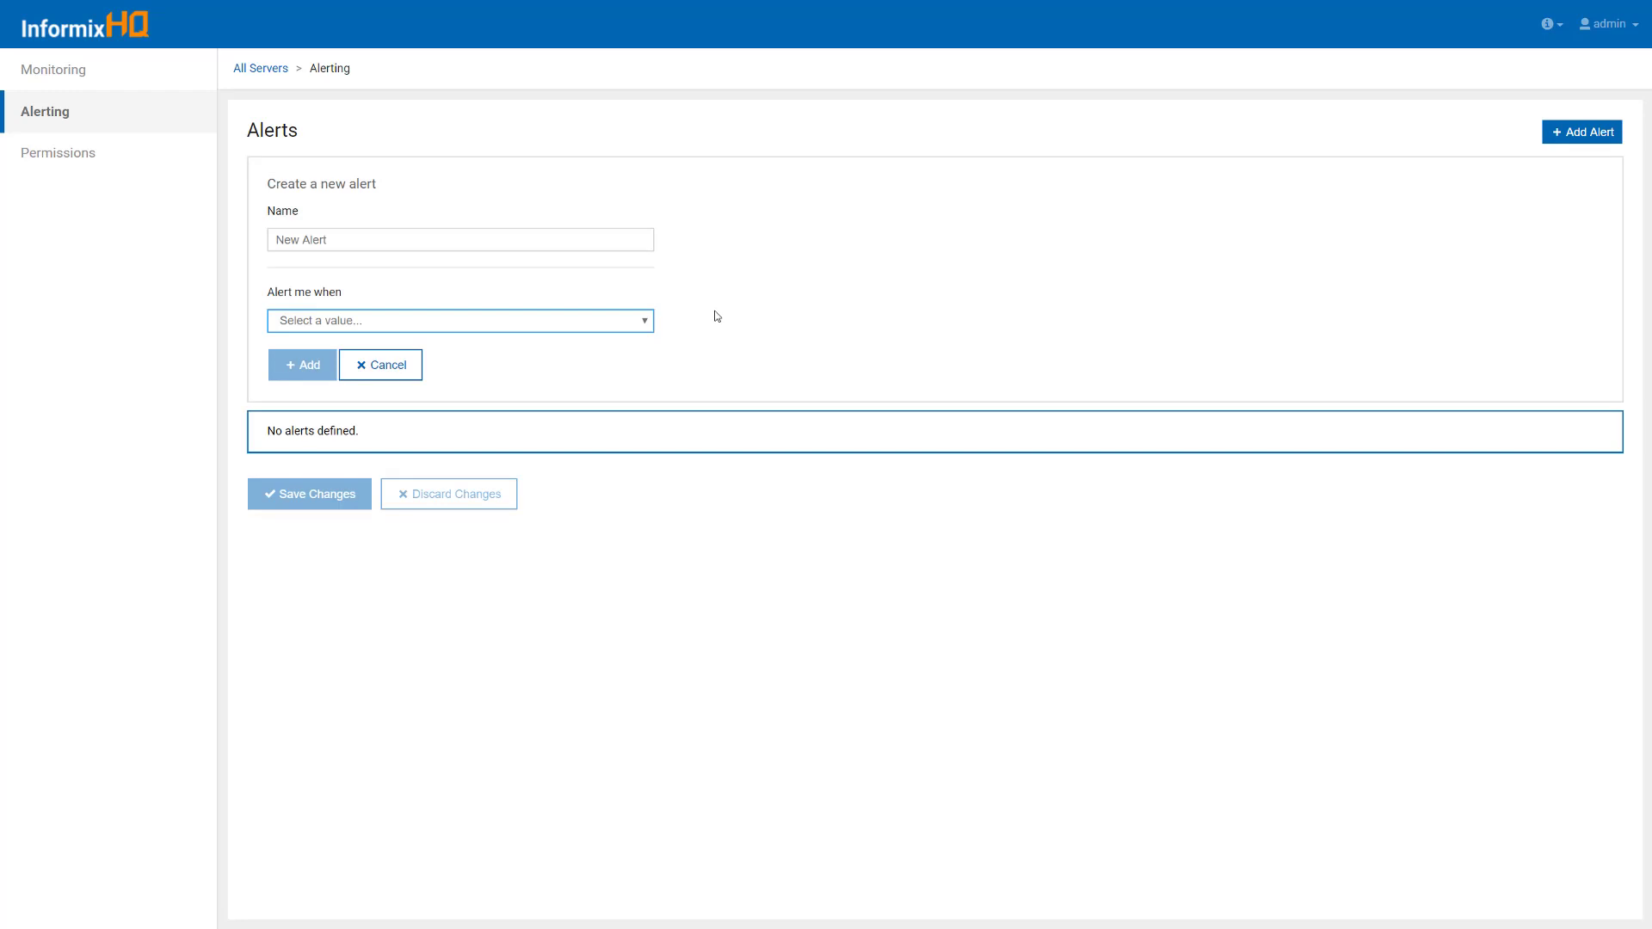
click(647, 321)
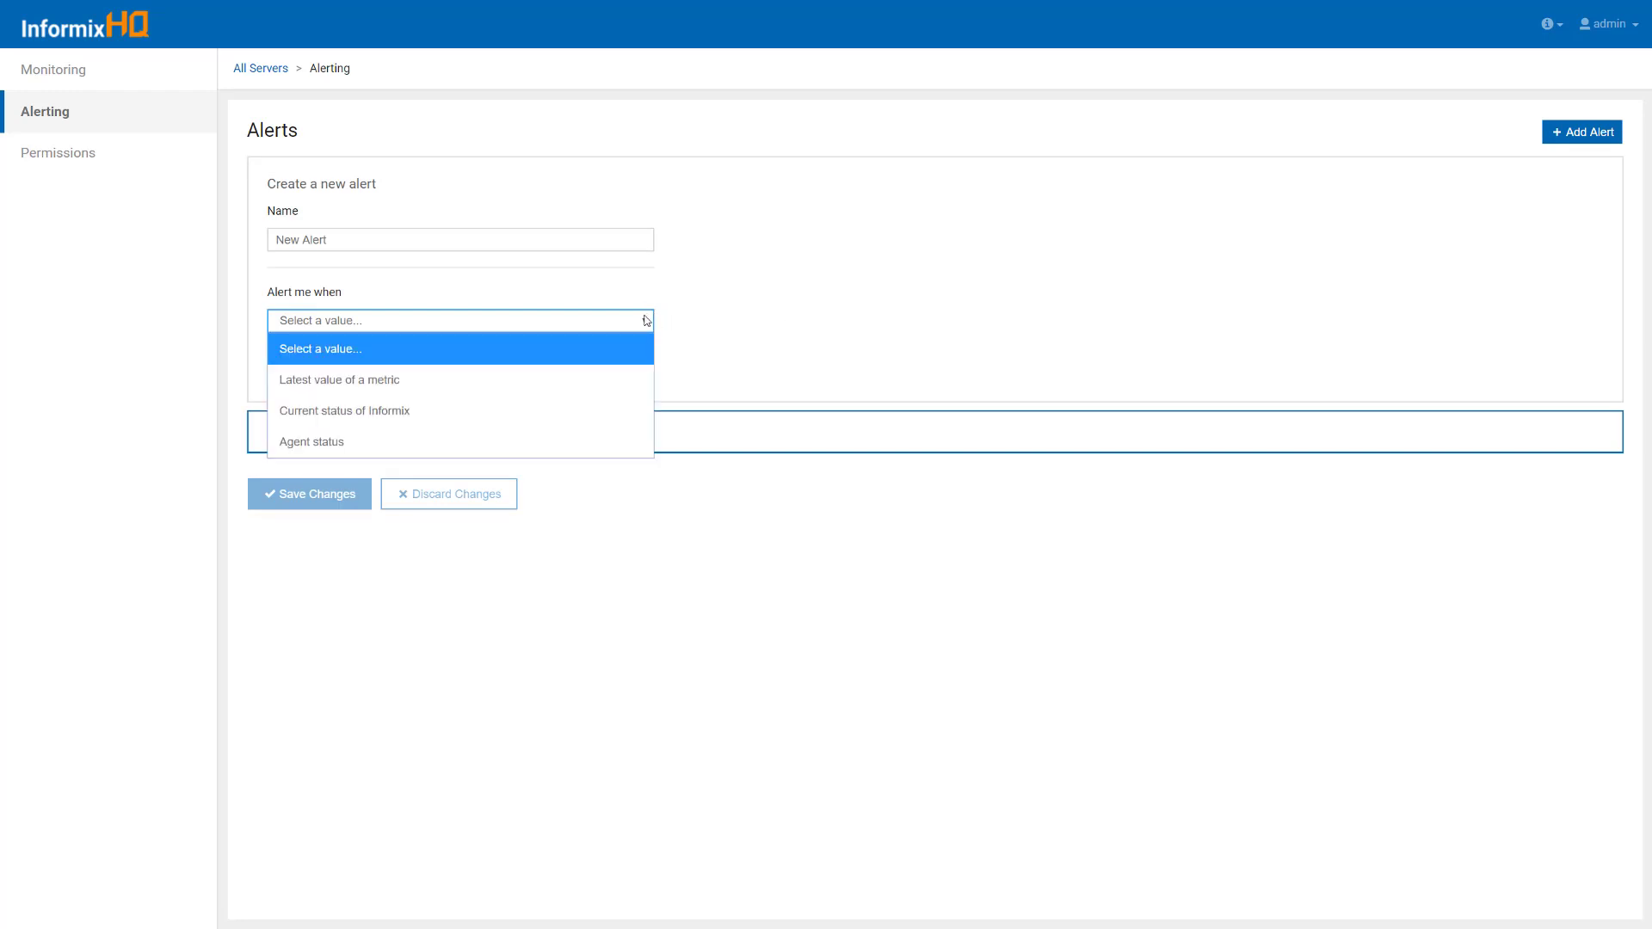
click(602, 418)
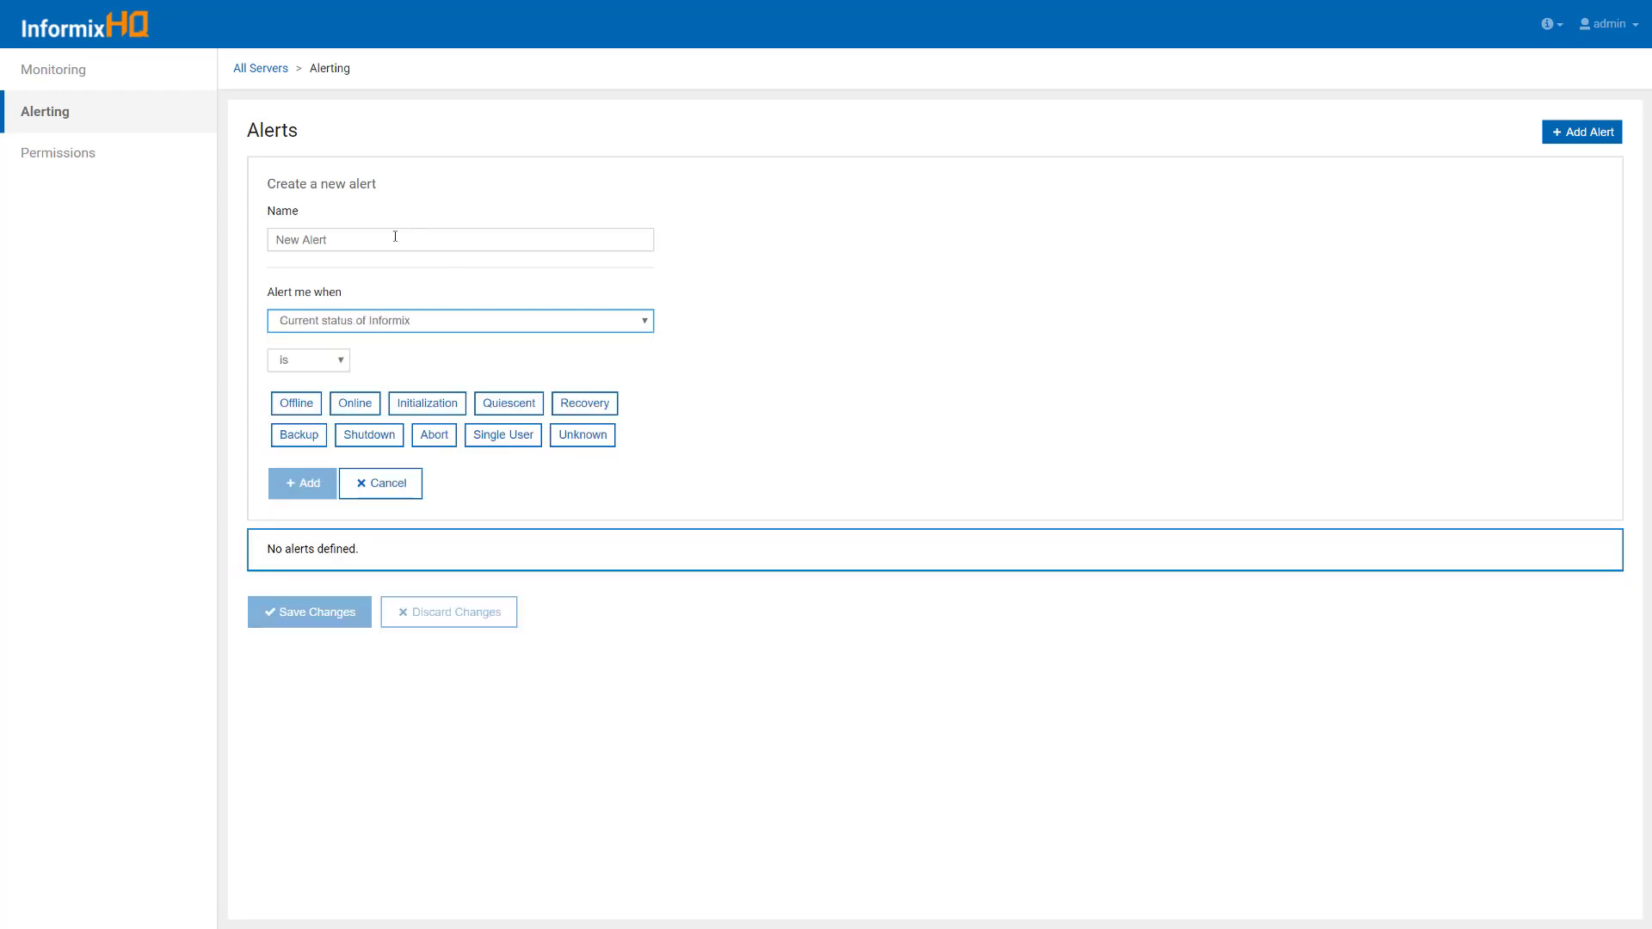
- Name the alert "server status alert", set its condition to Offline, and add it to the alerts
triple_click(395, 236)
text(server satus)
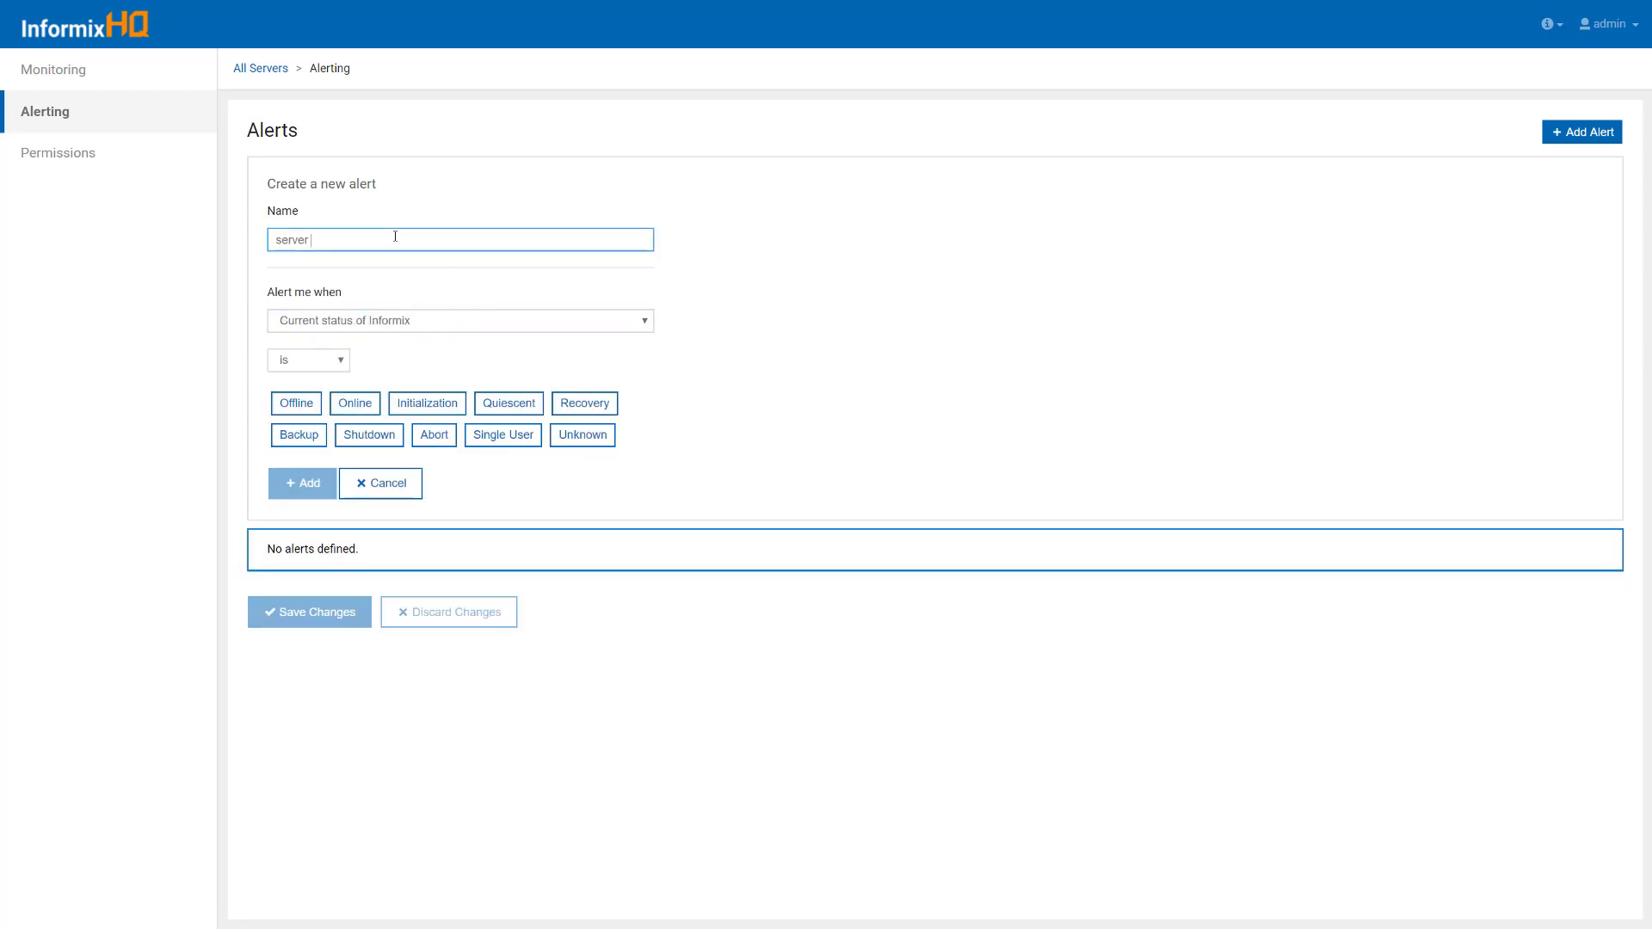
key(BackSpace)
key(BackSpace)
key(BackSpace)
text(tus alert)
click(308, 406)
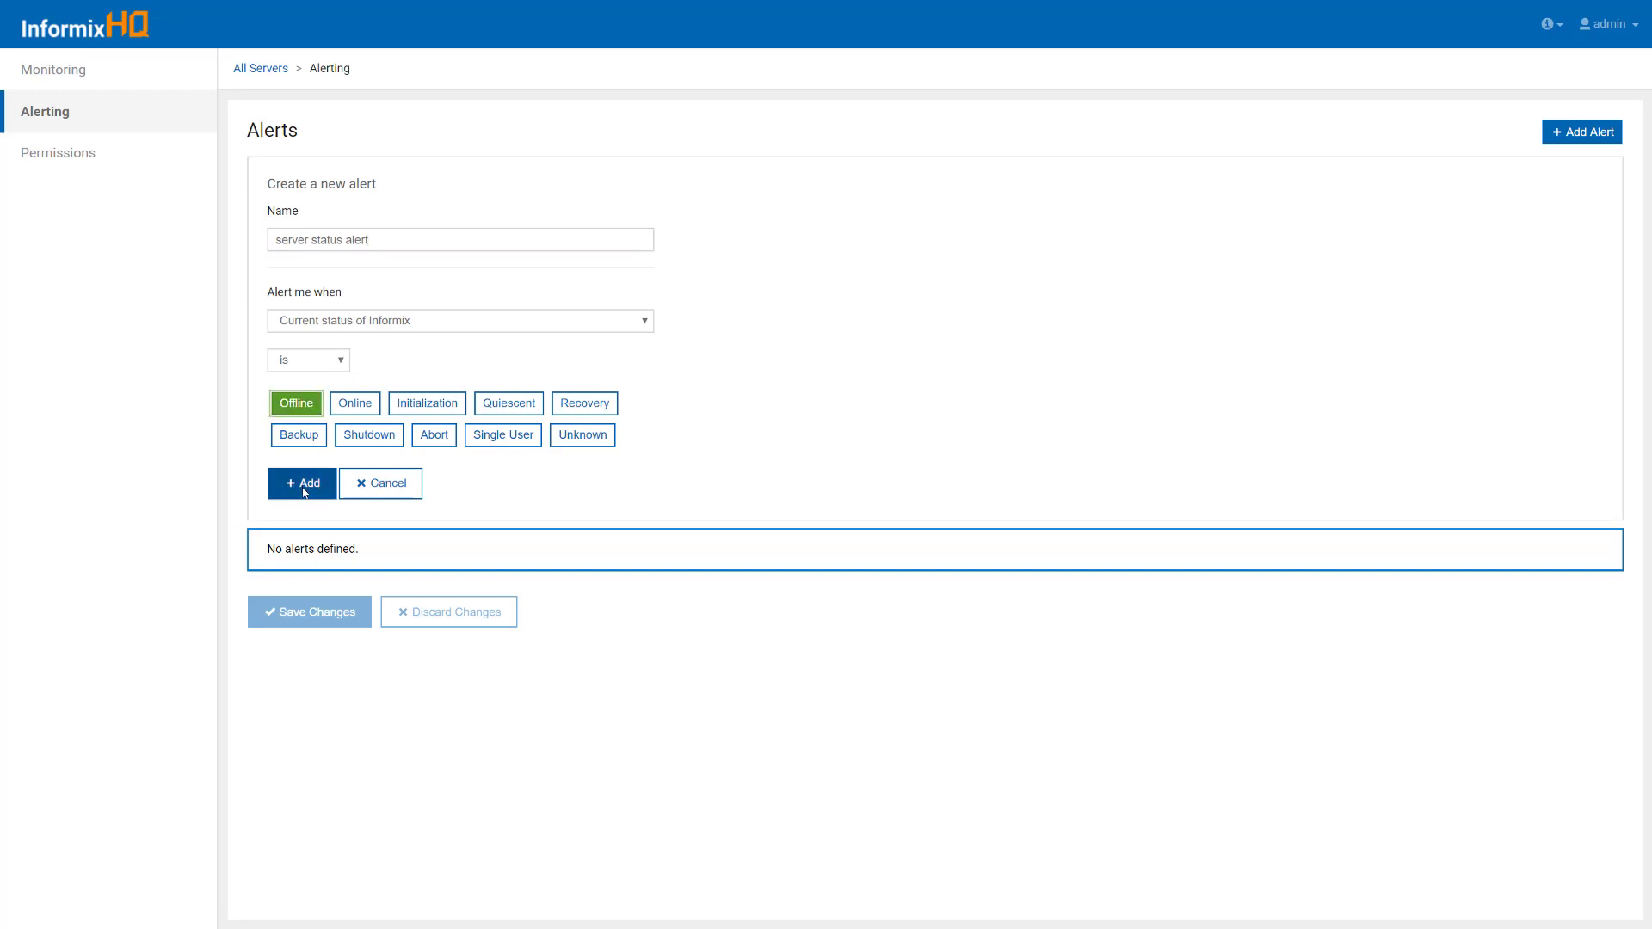
click(304, 486)
- Start another alert named "agent status alert" that triggers on the agent status
click(1583, 131)
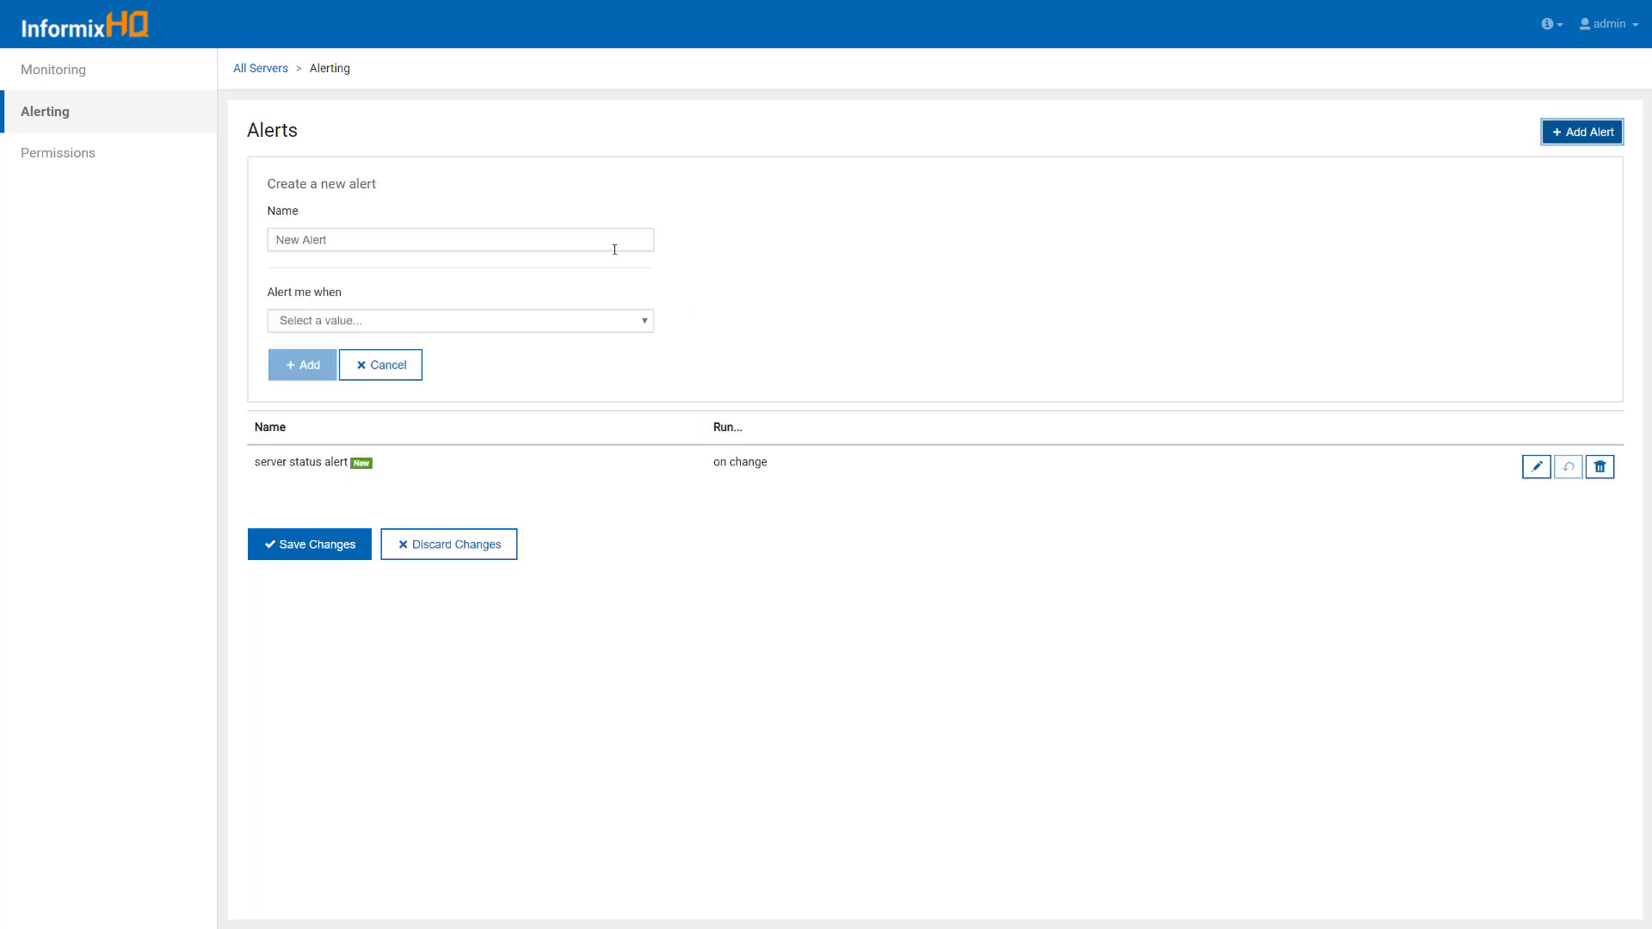
triple_click(610, 247)
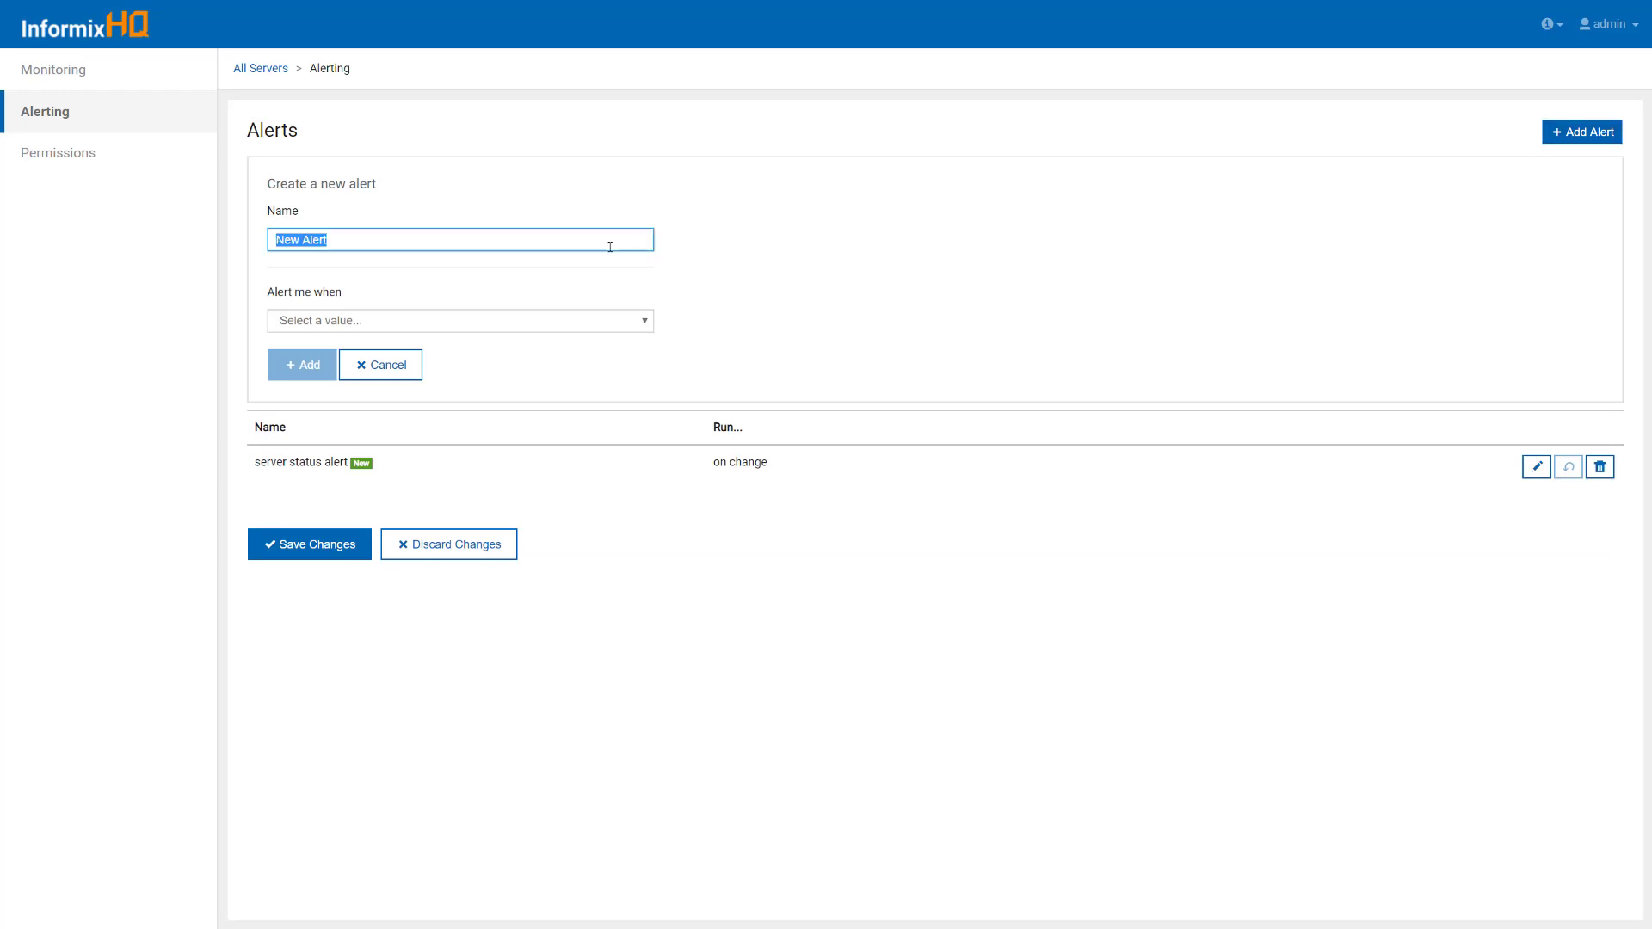
text(agent status alert)
click(516, 320)
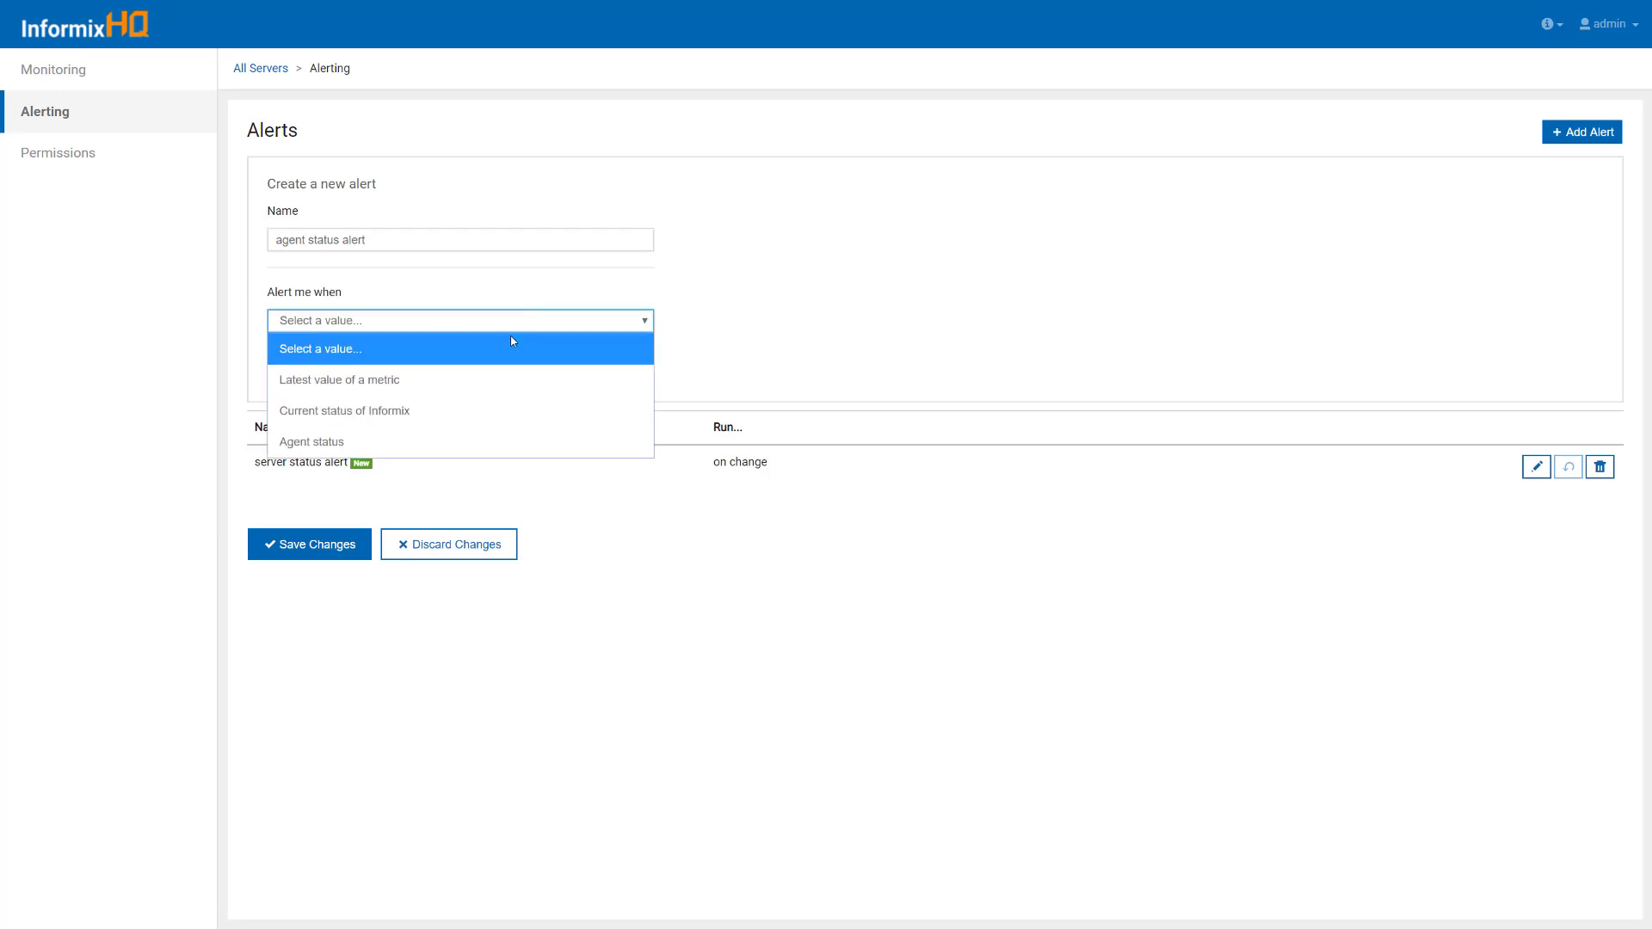
click(507, 440)
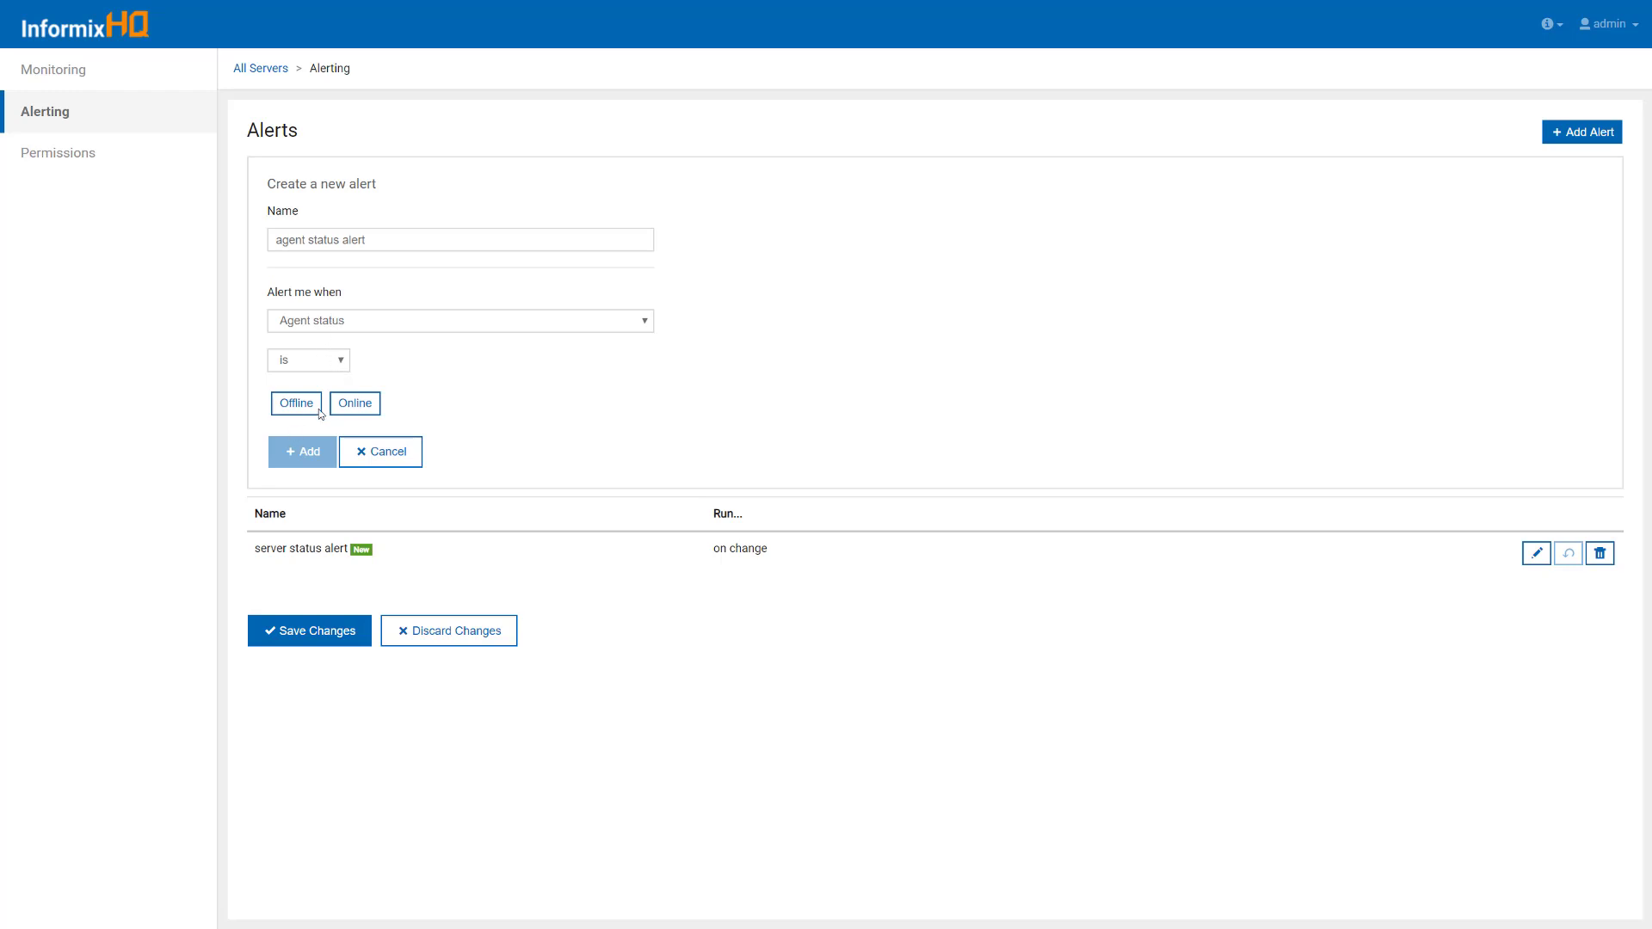
- Set the agent alert's condition to "is one of" Offline and Online, and add the alert
click(345, 366)
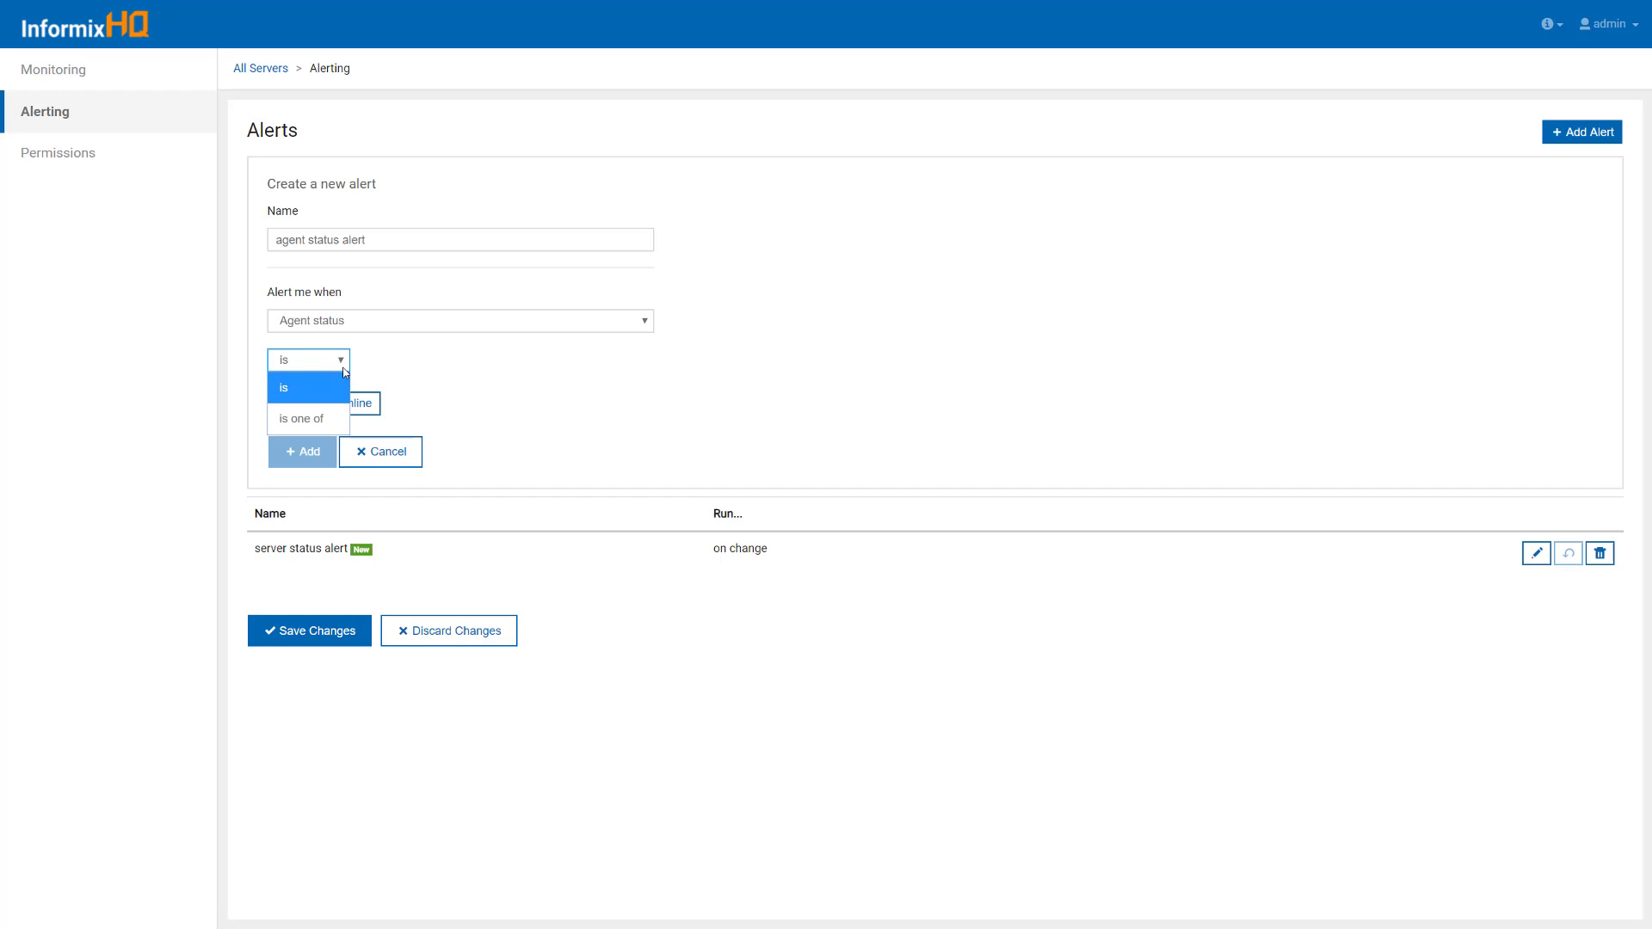
click(328, 419)
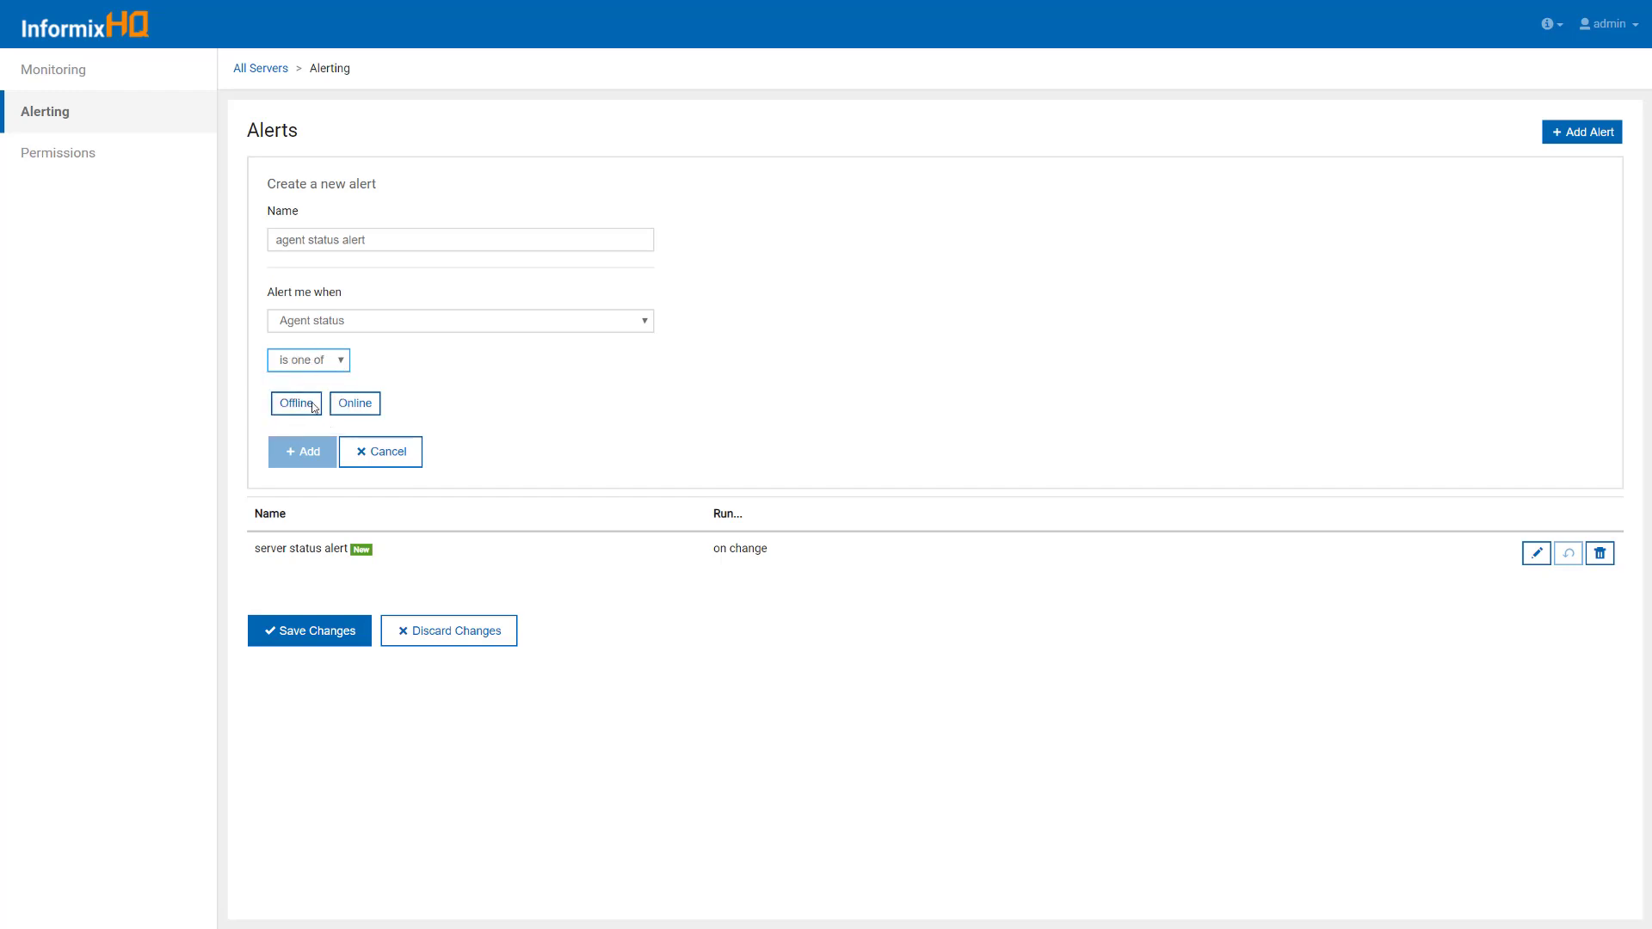
click(310, 406)
click(345, 406)
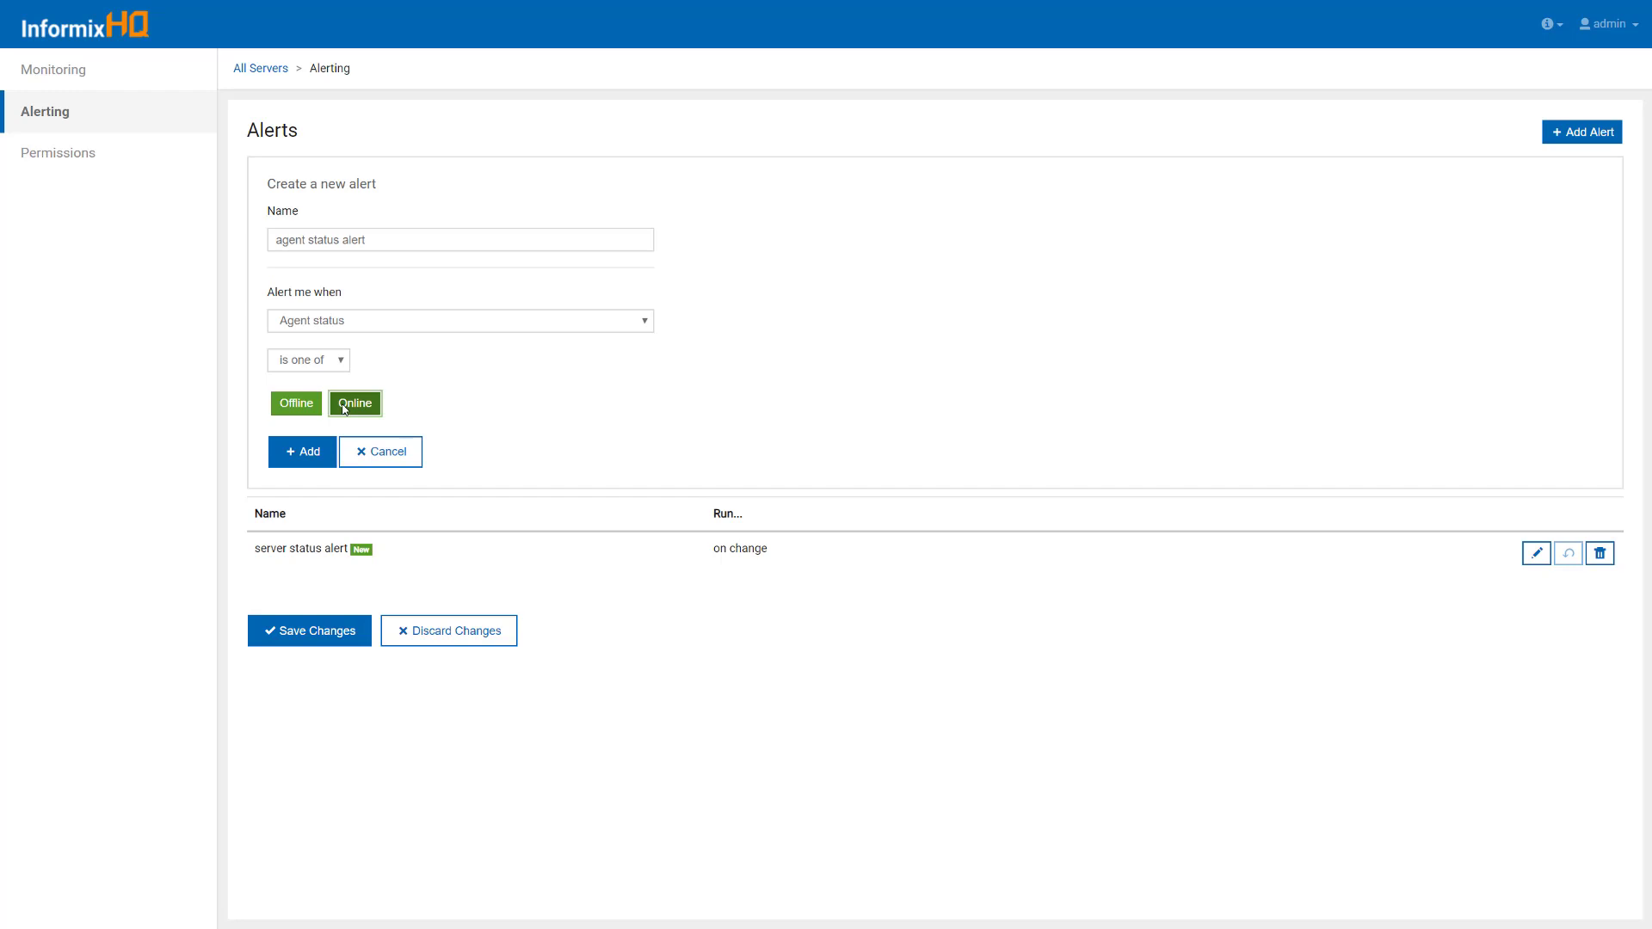
click(310, 453)
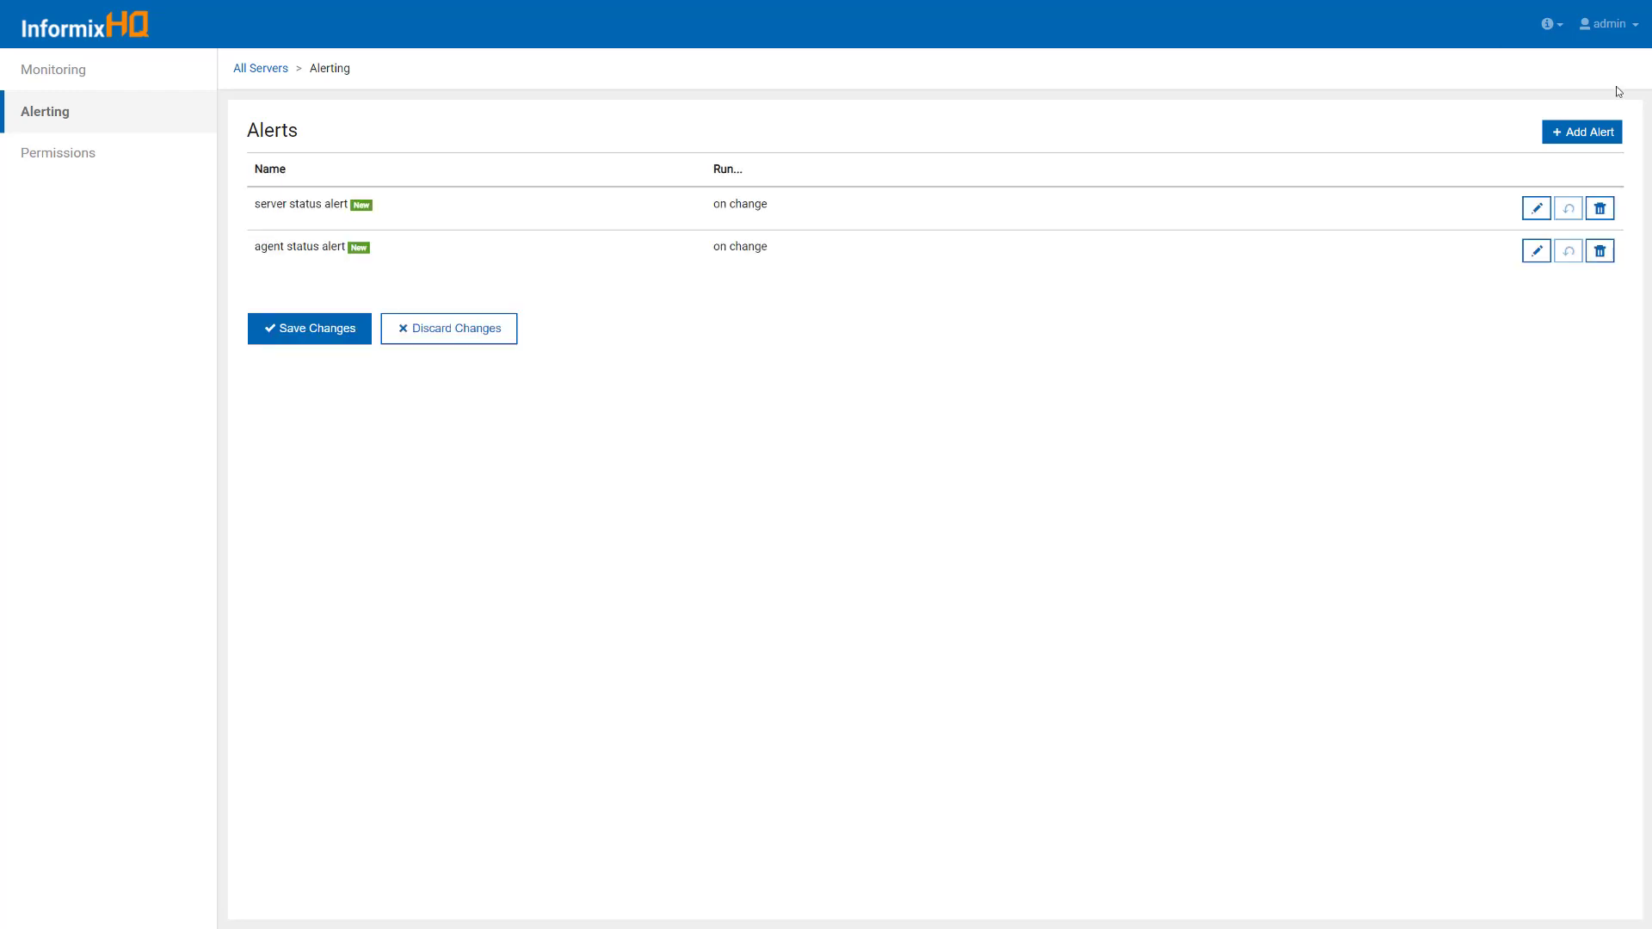
- Start a third alert based on the latest value of a metric from the Session Statistics sensor
click(1565, 133)
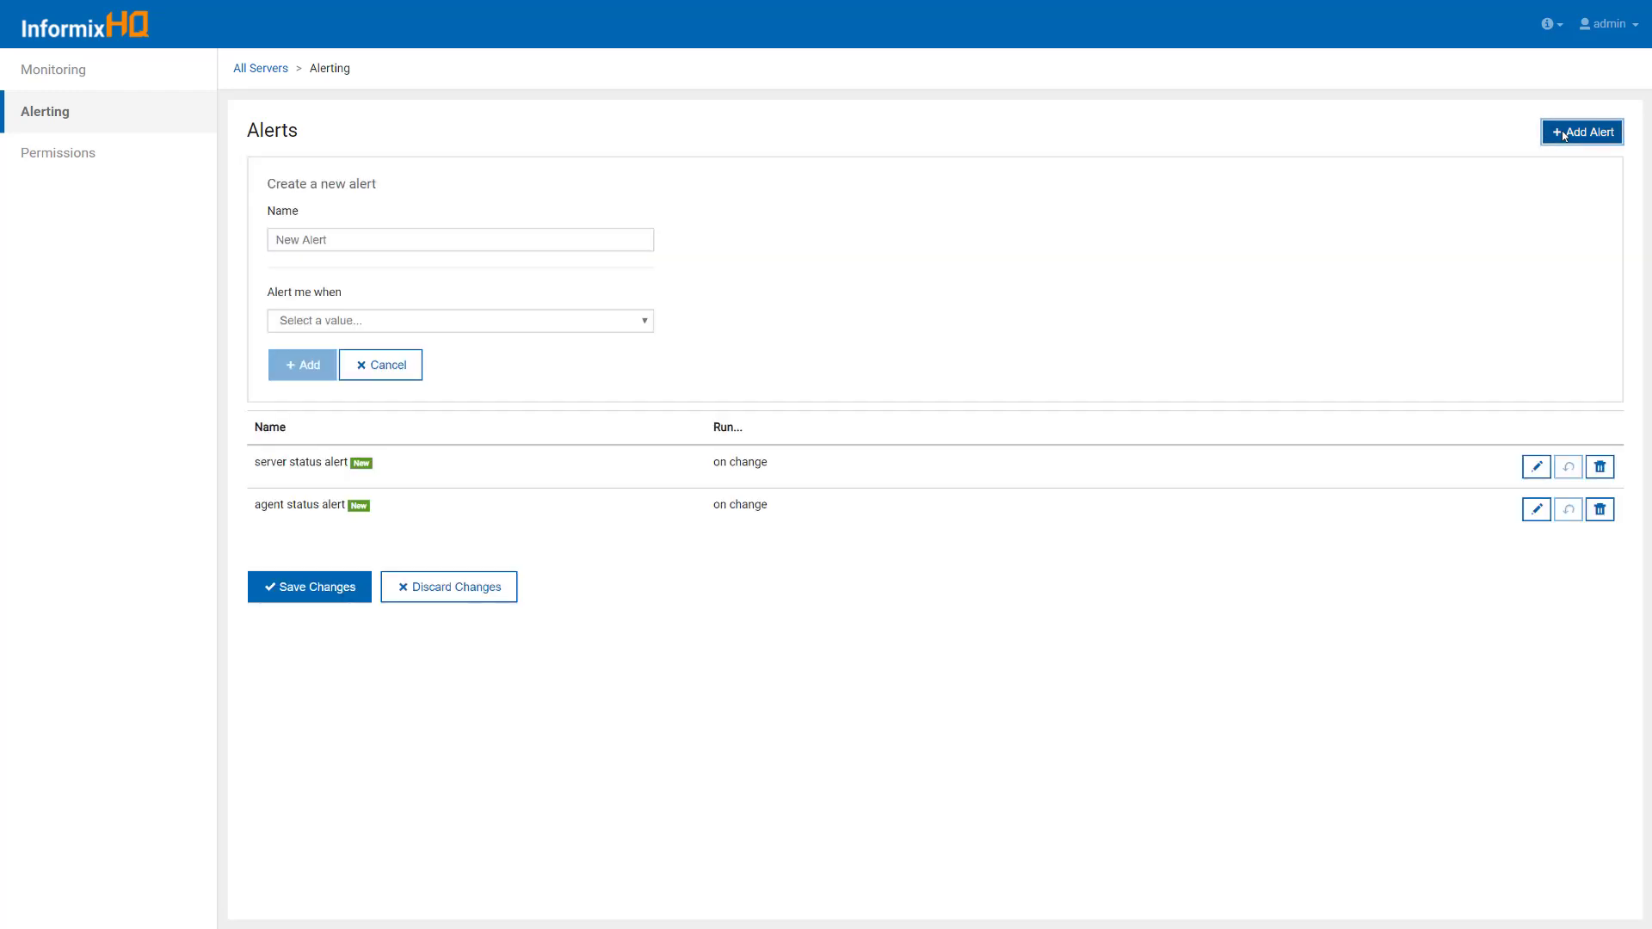
click(501, 323)
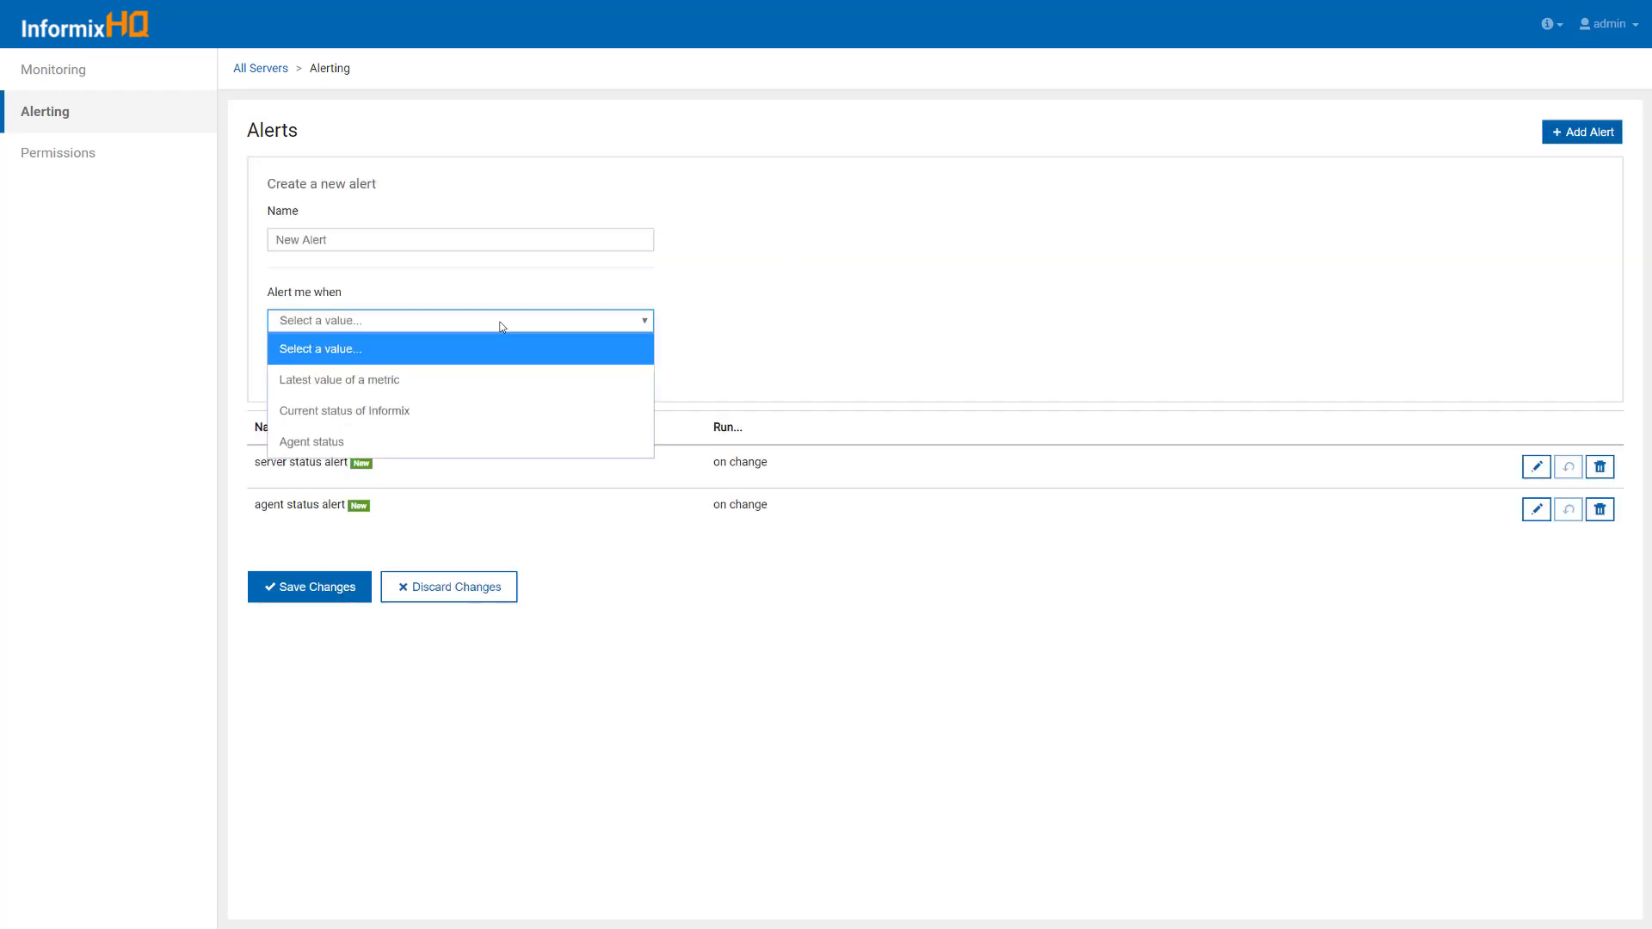
click(486, 379)
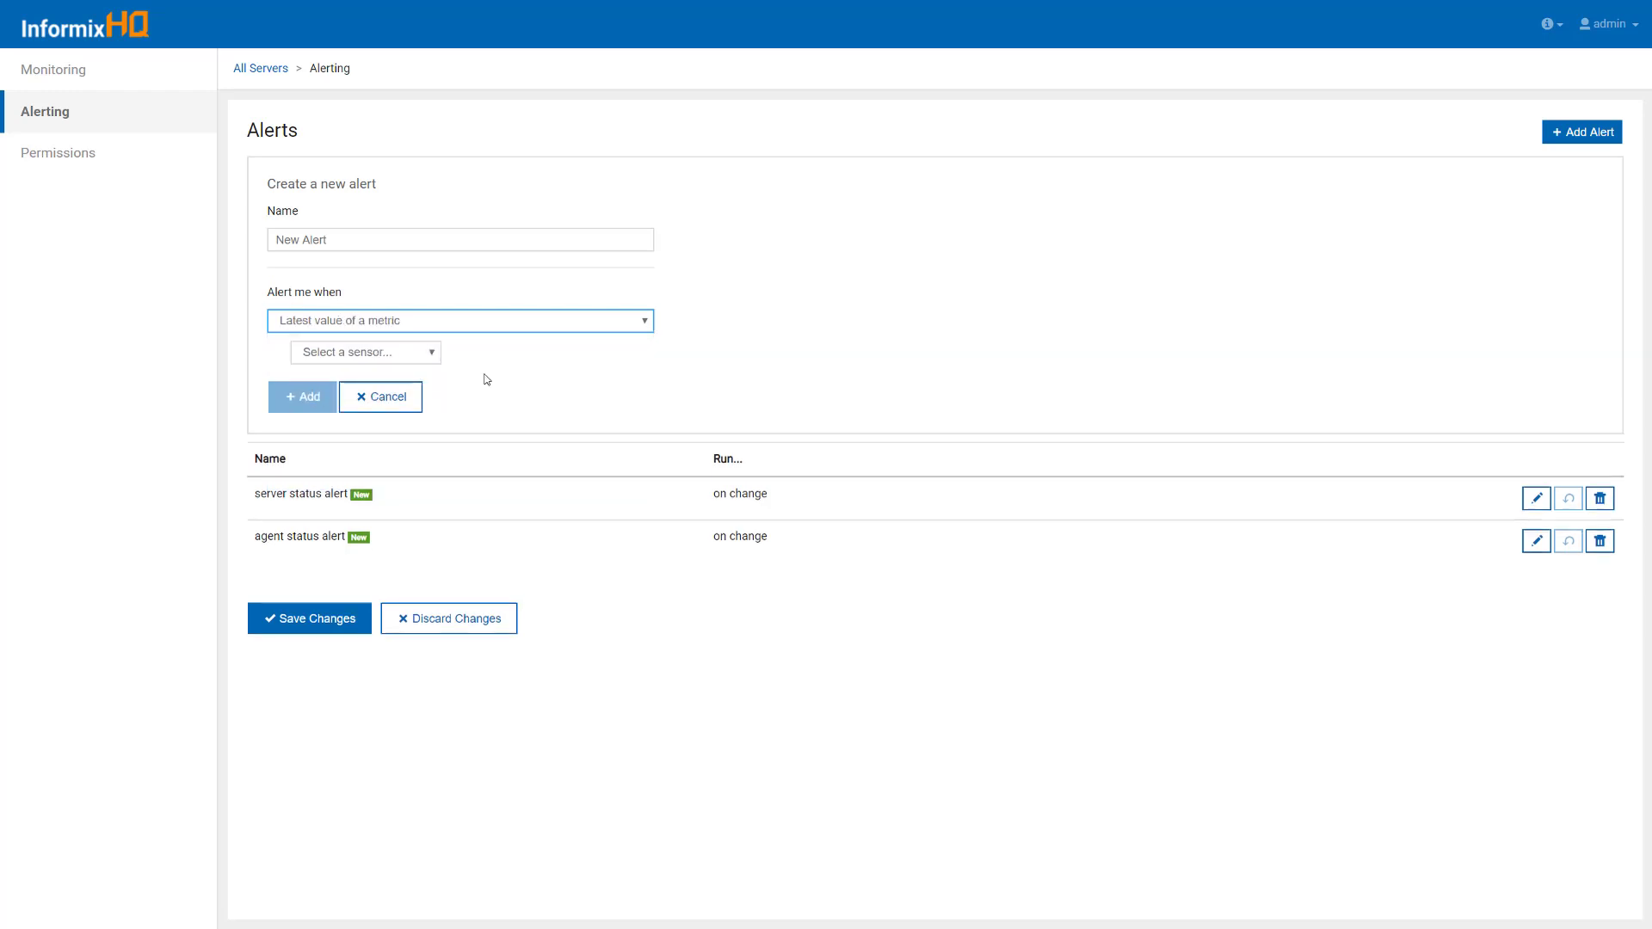
click(435, 357)
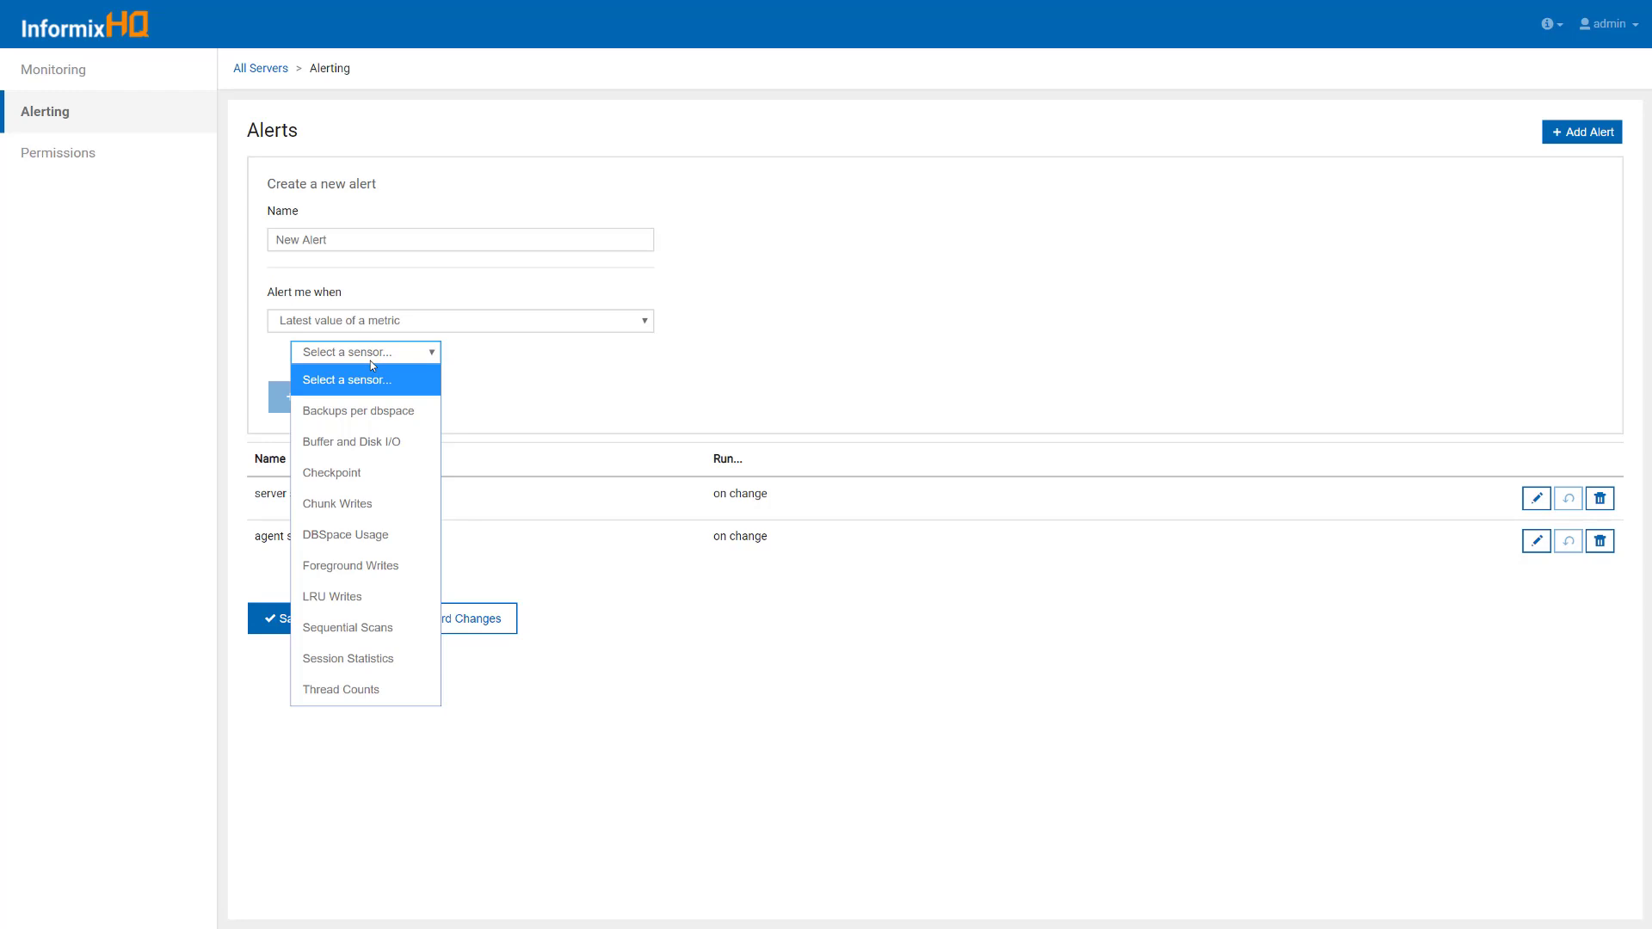
click(389, 658)
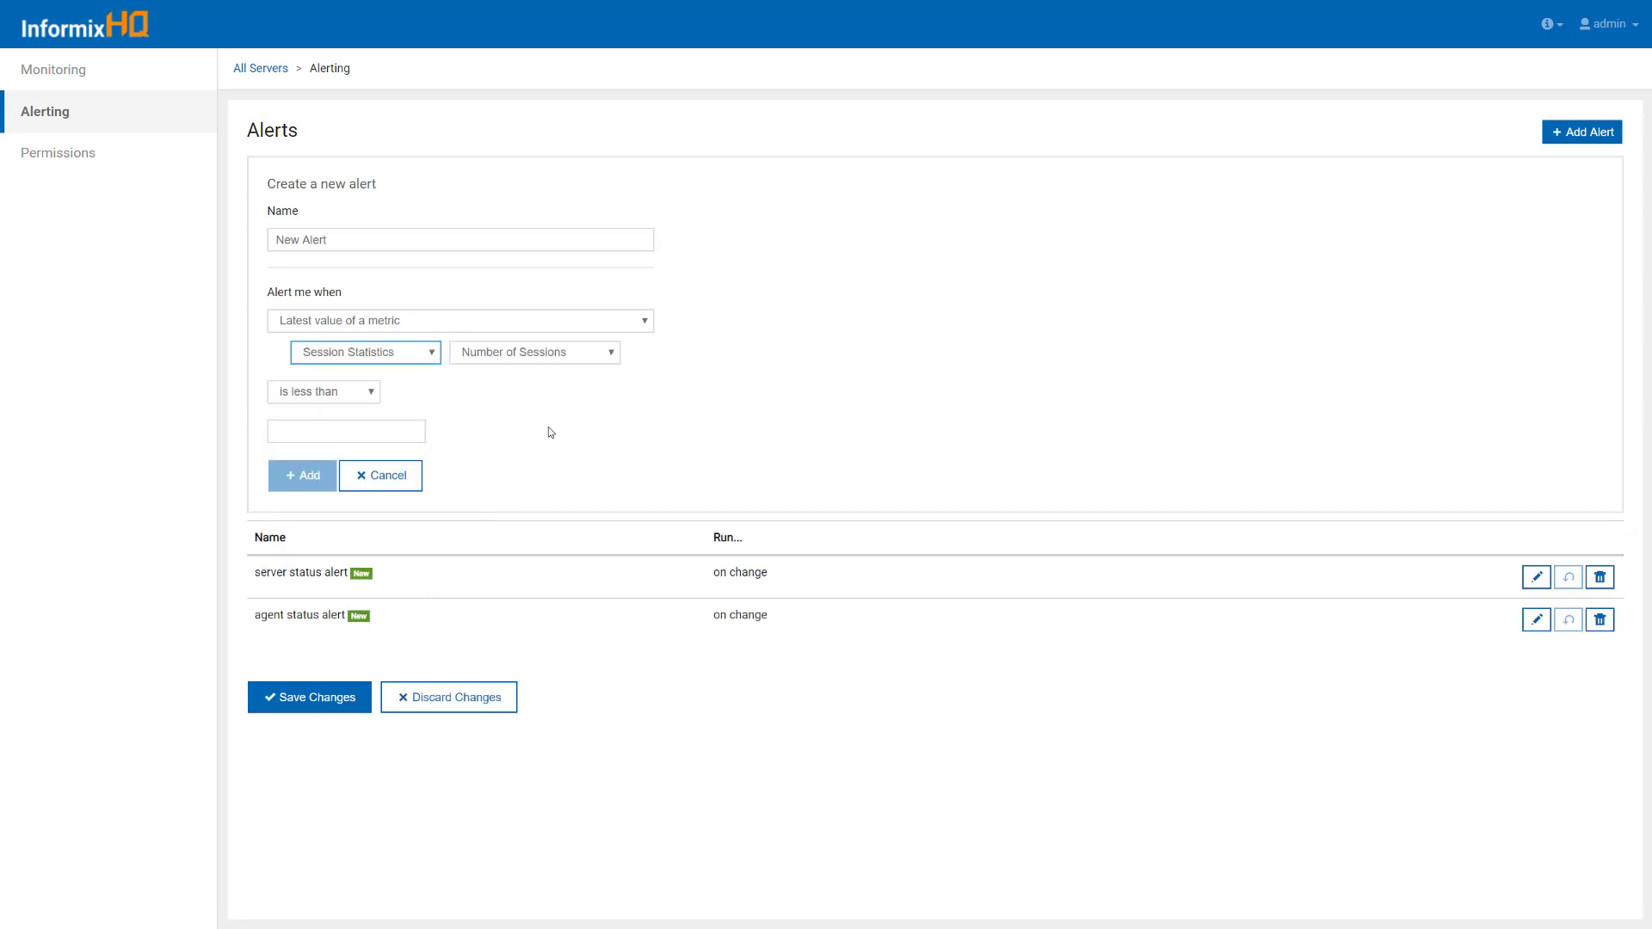
- Set the metric alert's condition to Number of Sessions is greater than 100
click(546, 355)
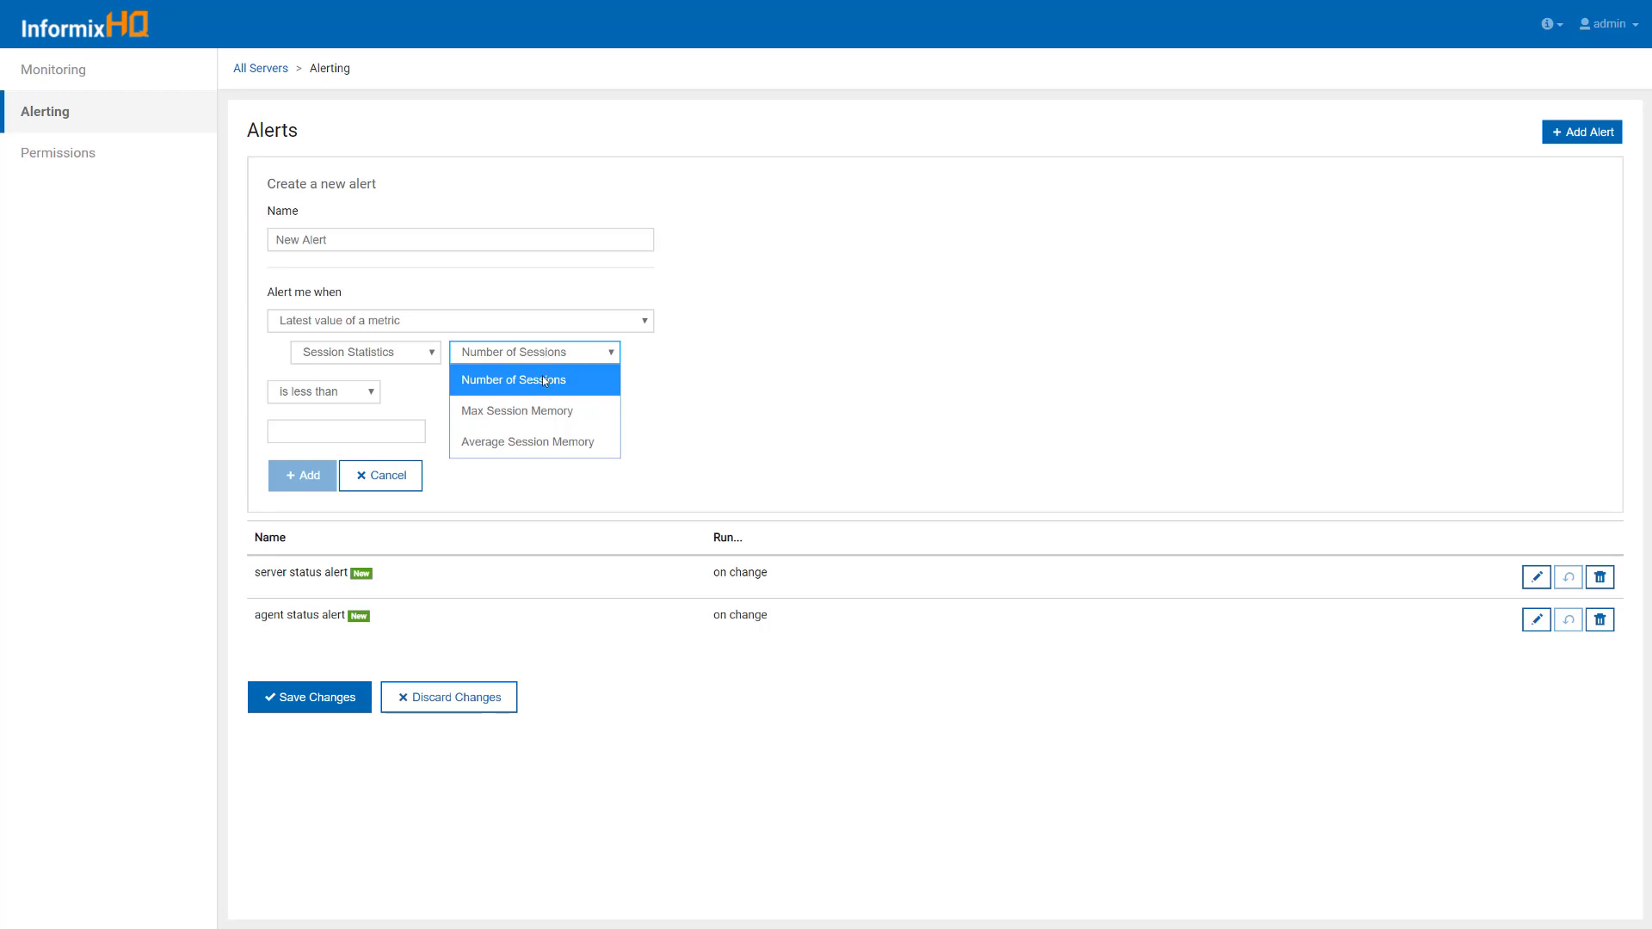
click(545, 381)
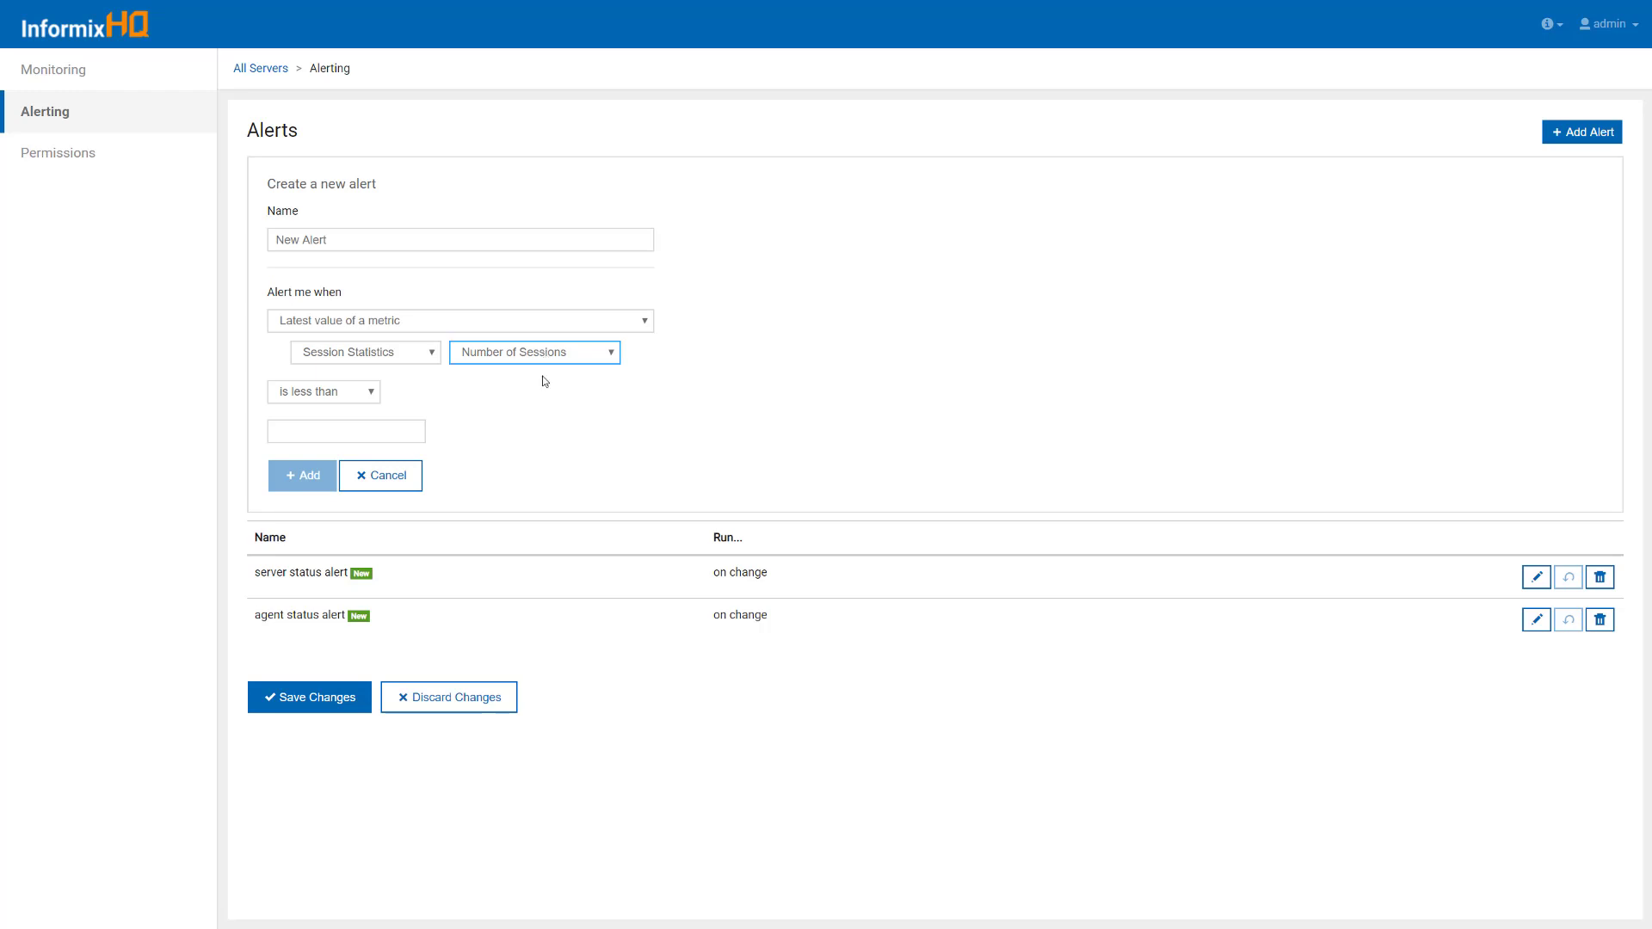
click(336, 395)
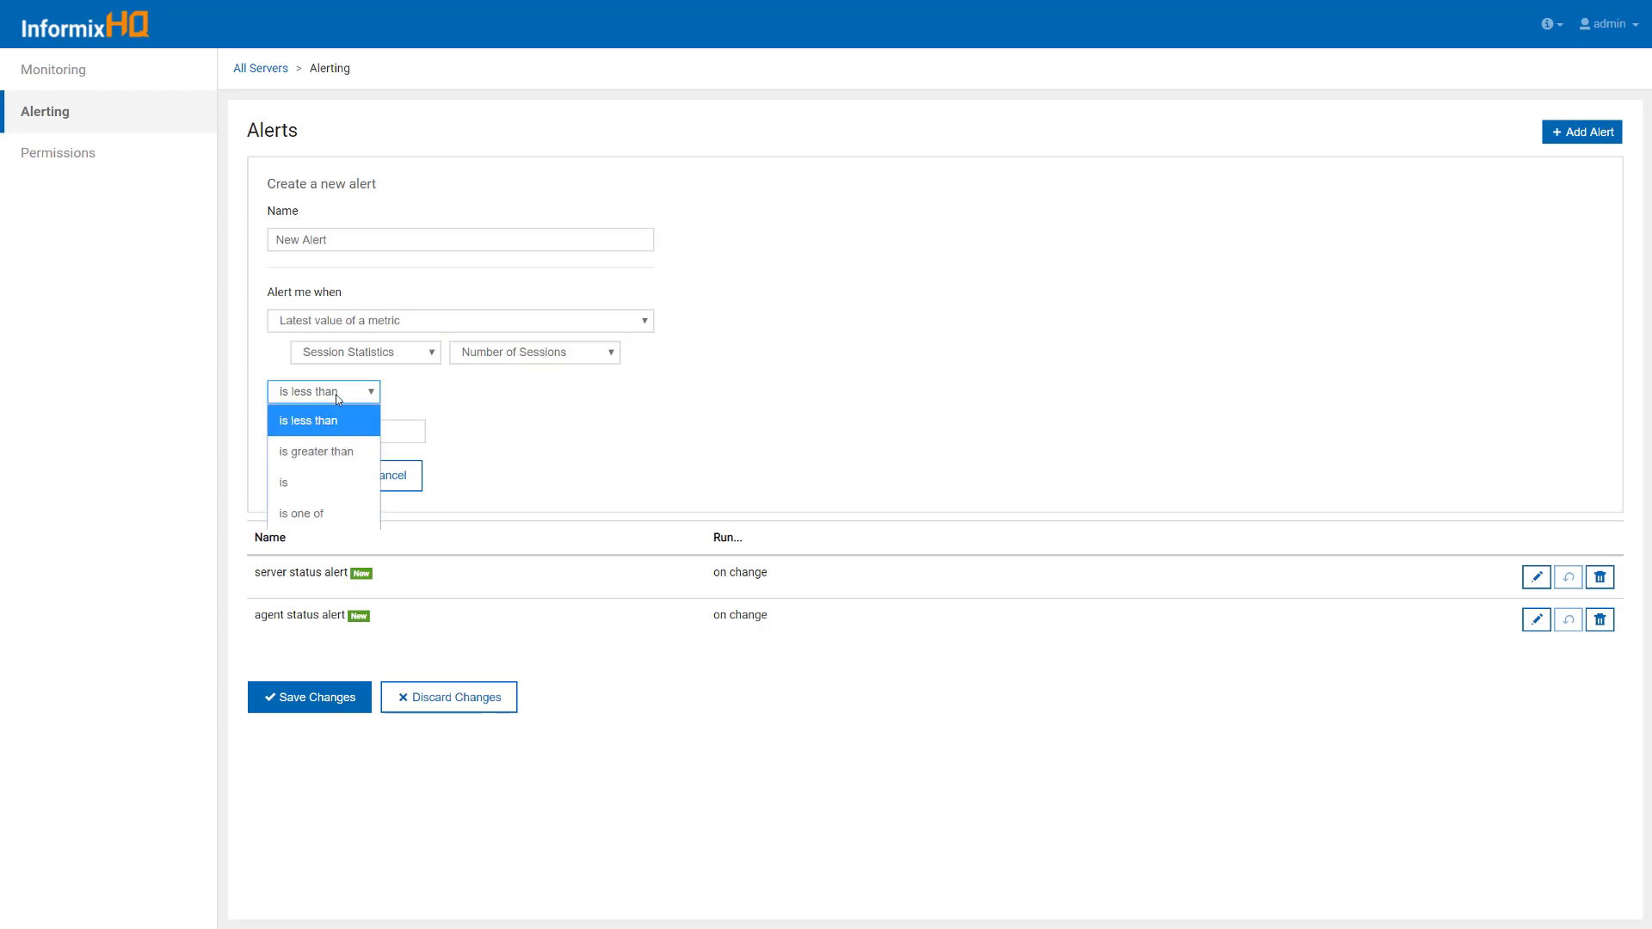
click(344, 451)
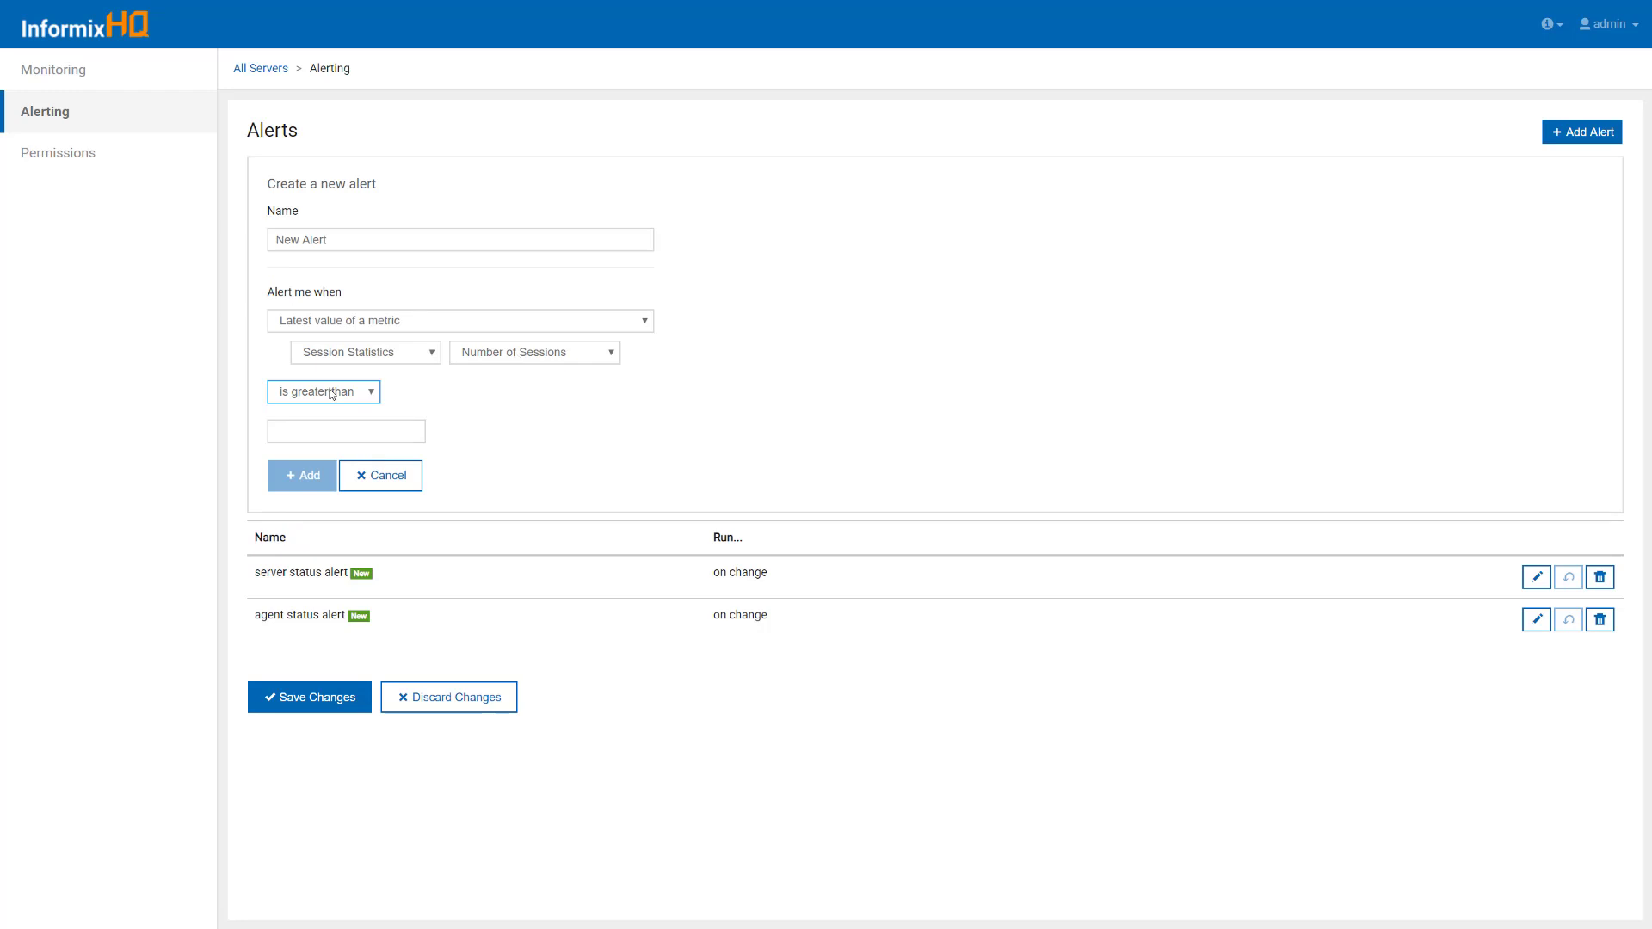
click(326, 442)
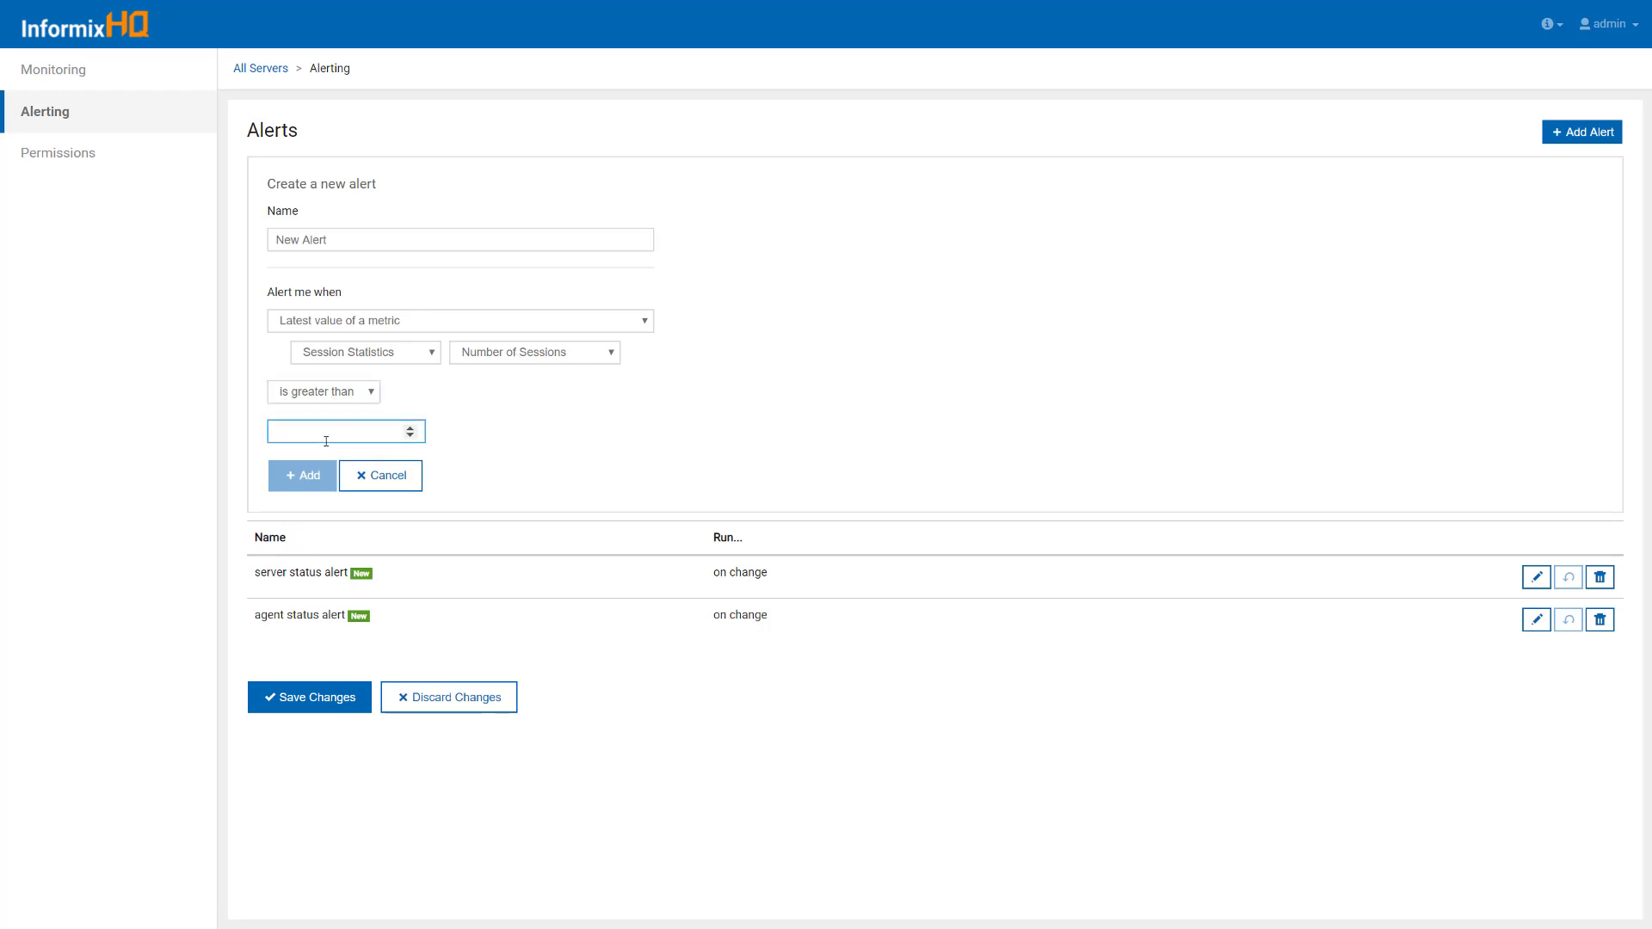
text(100)
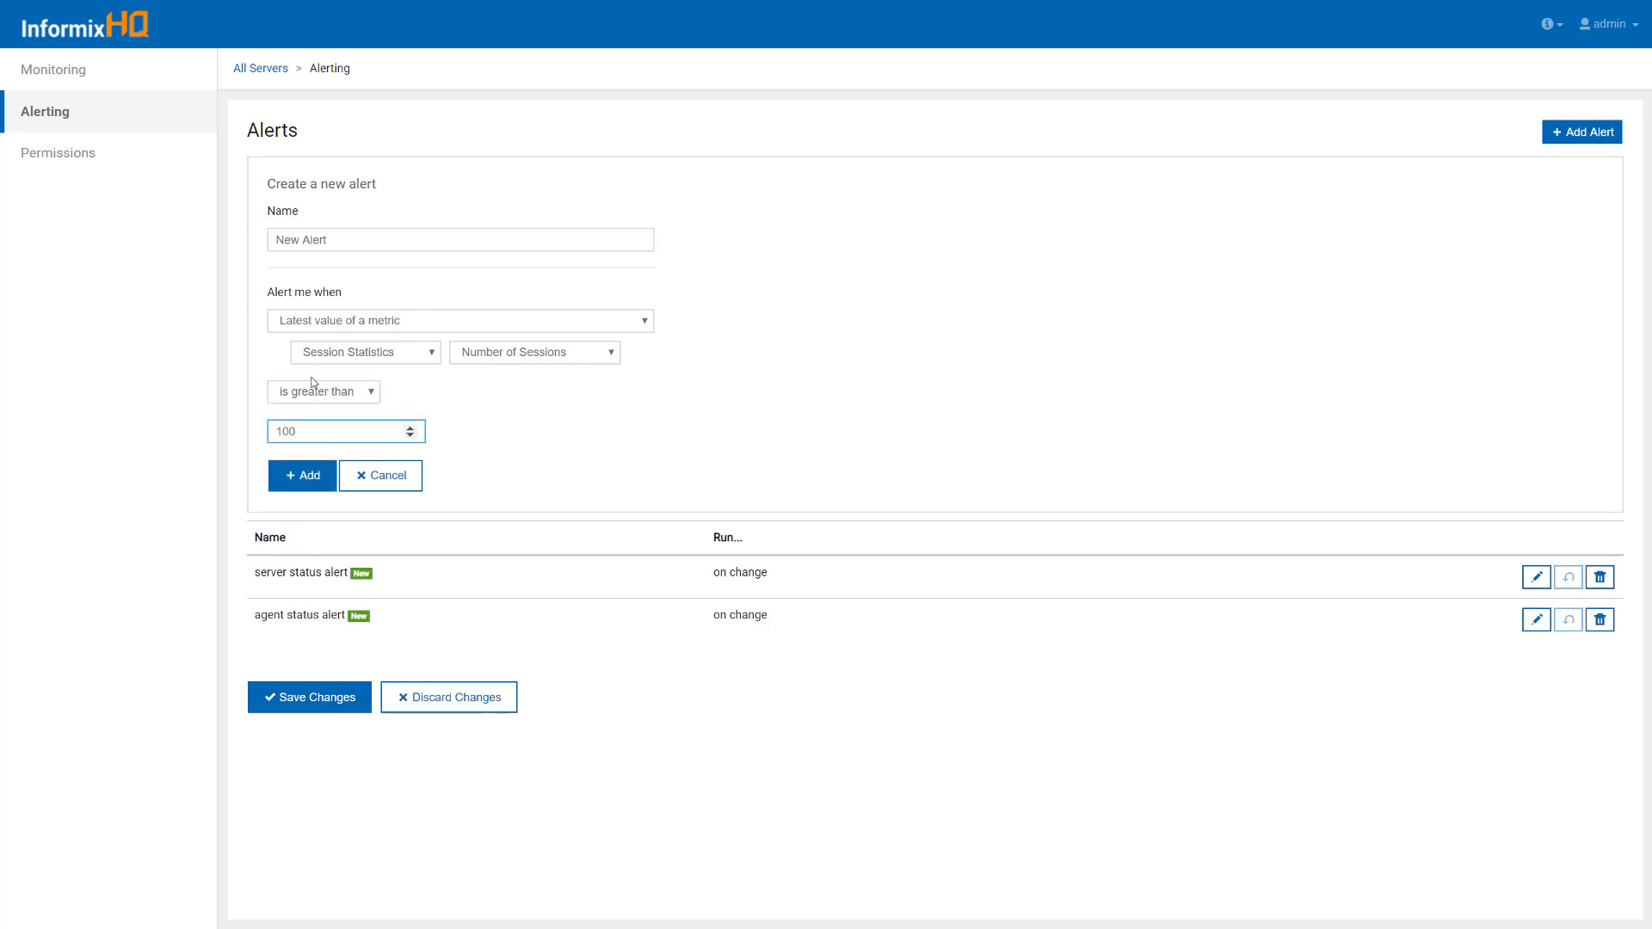
- Name the metric alert "session alert", add it, and save the alert changes
triple_click(322, 240)
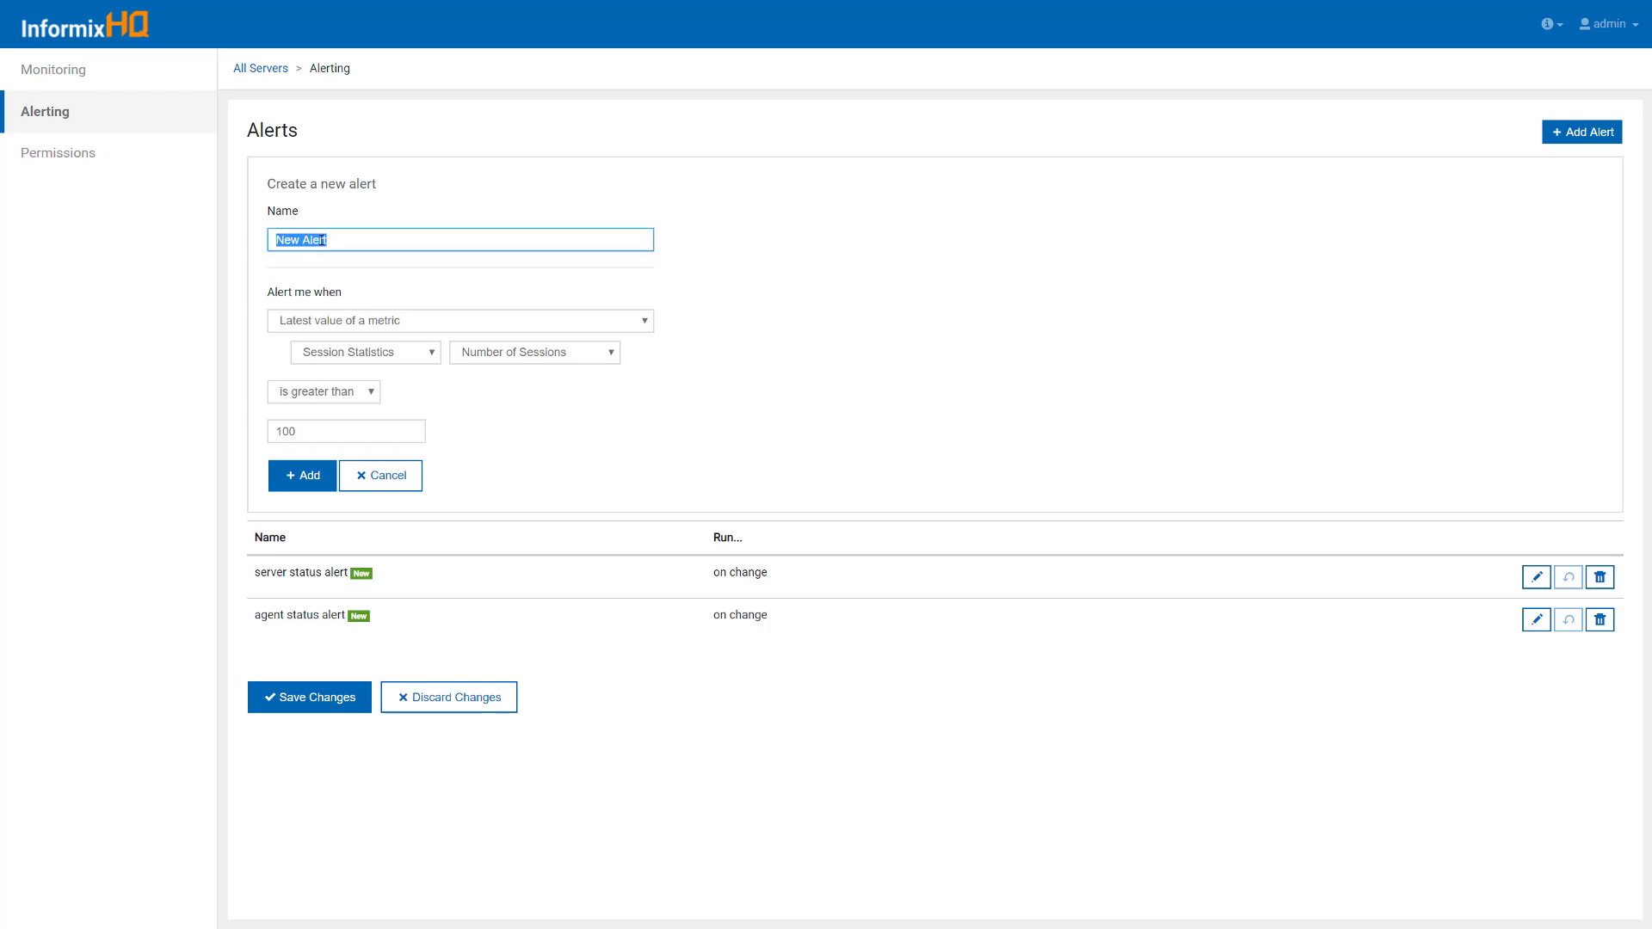
text(se)
text(on alert)
click(308, 476)
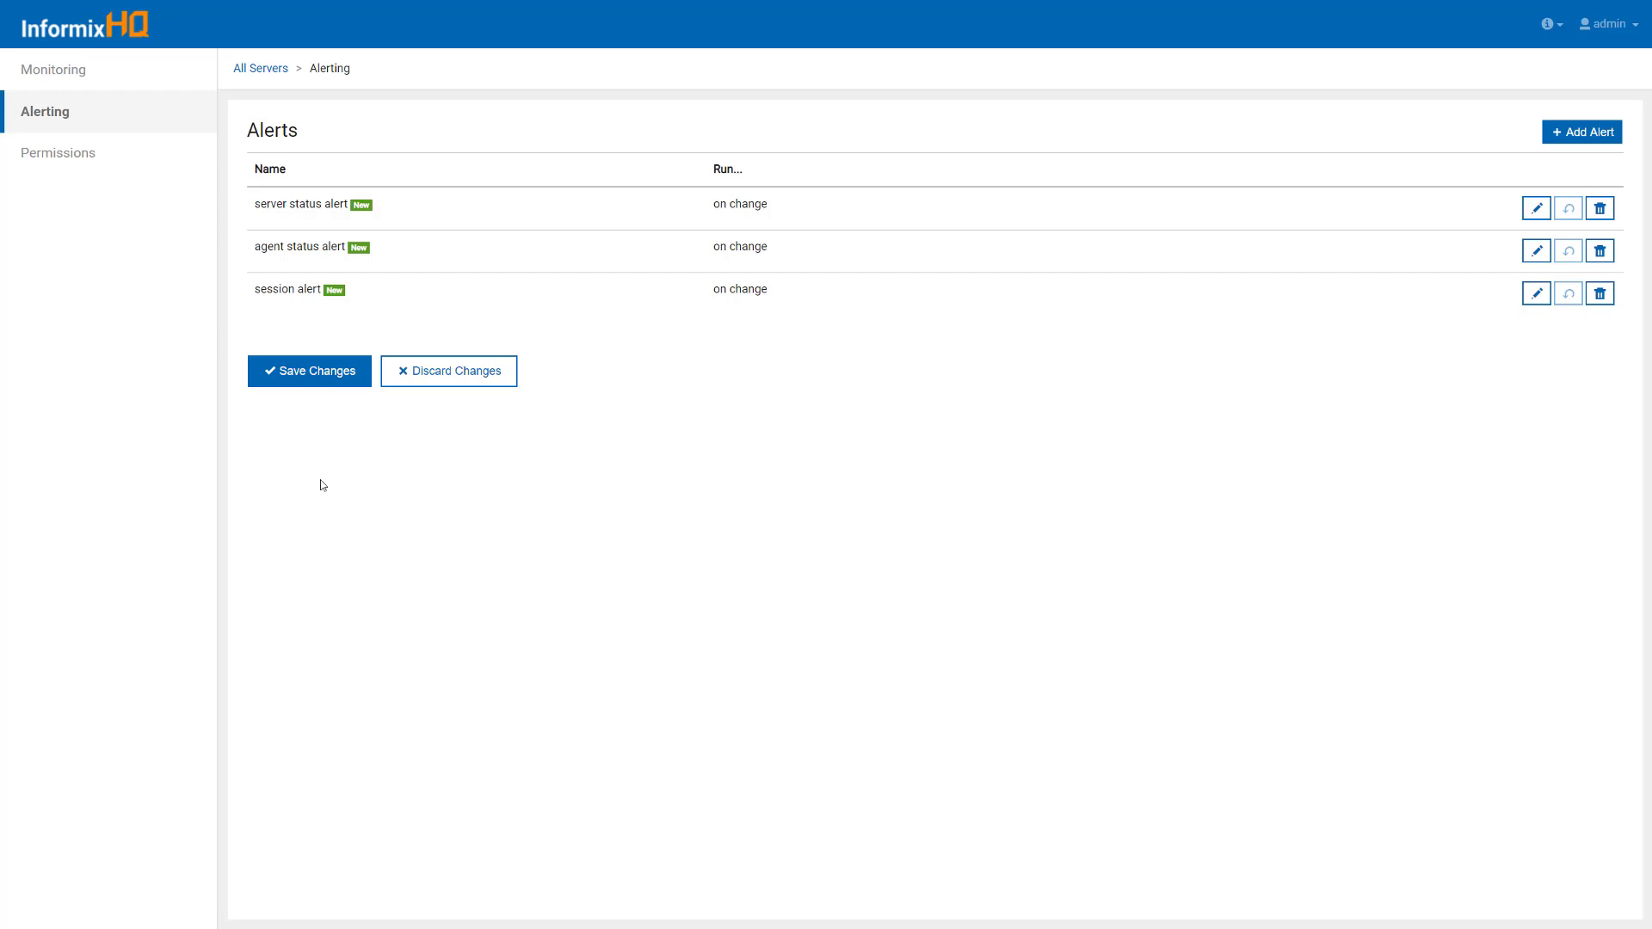
click(339, 379)
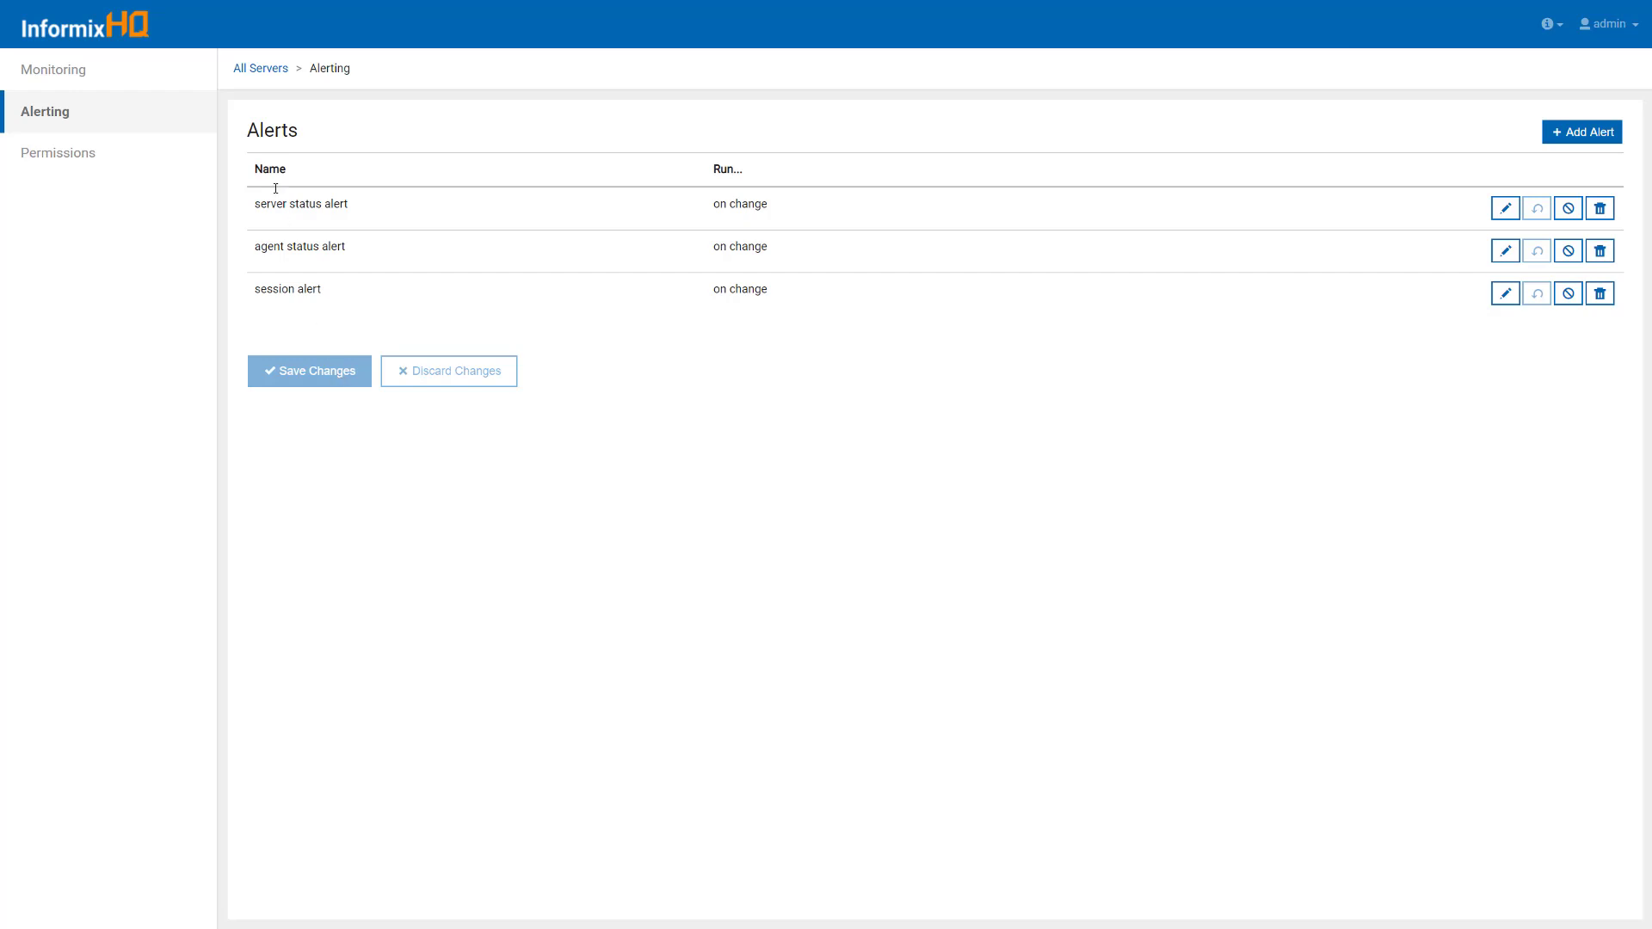
- Shut down the monitoring agent of demo server 1 from its agent setup
click(278, 77)
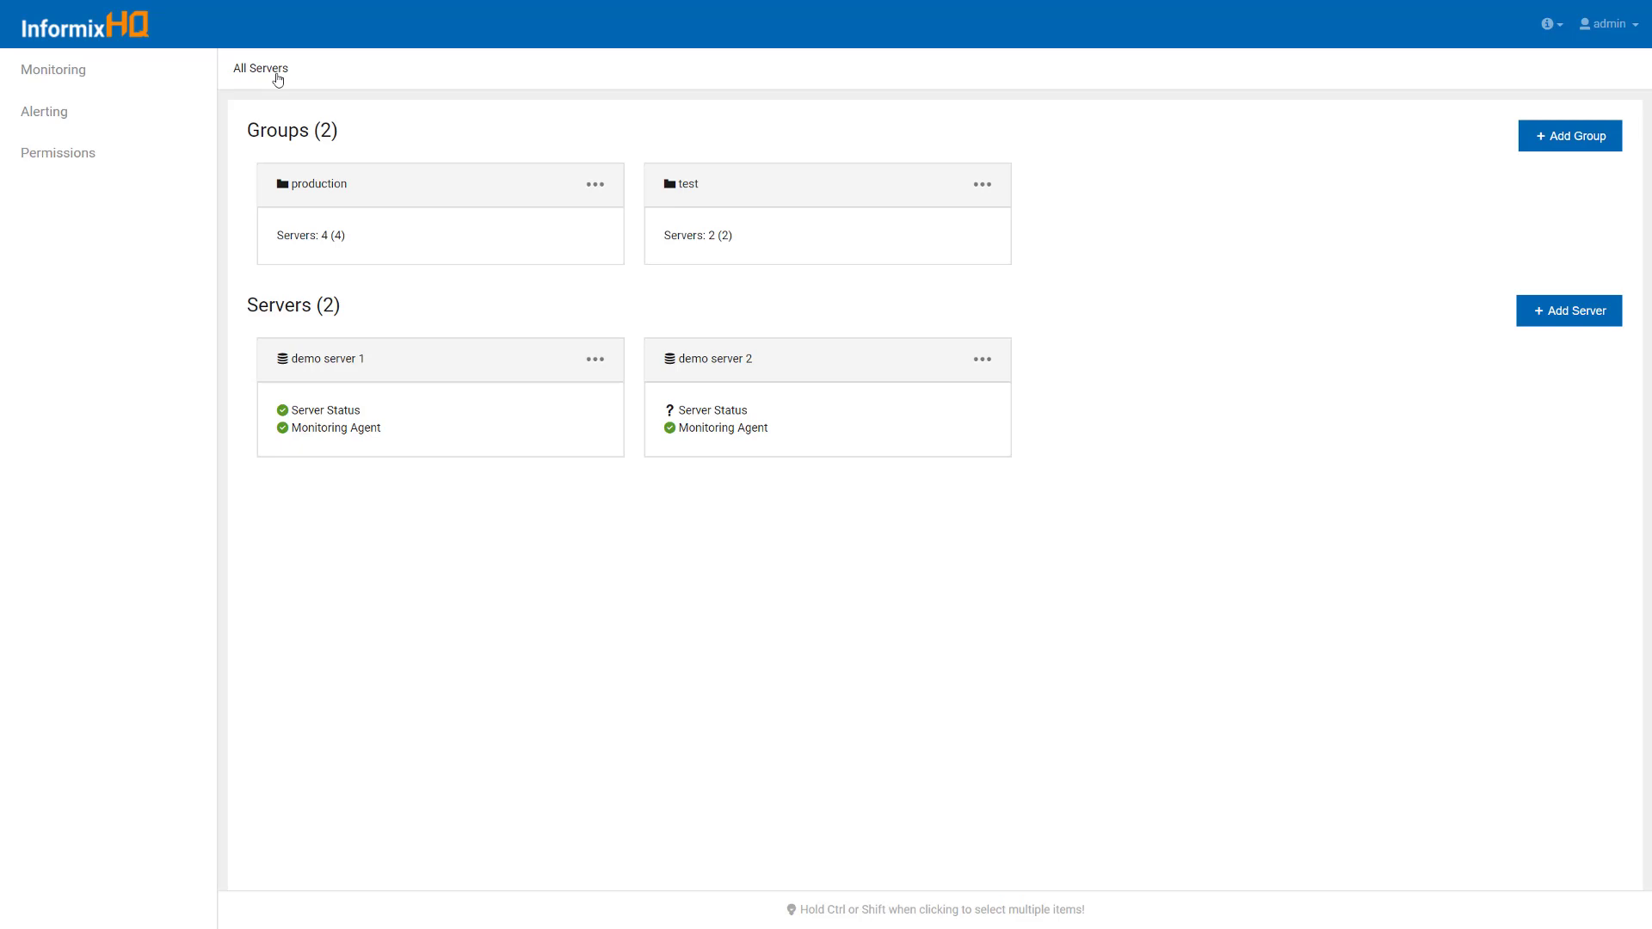
double_click(393, 375)
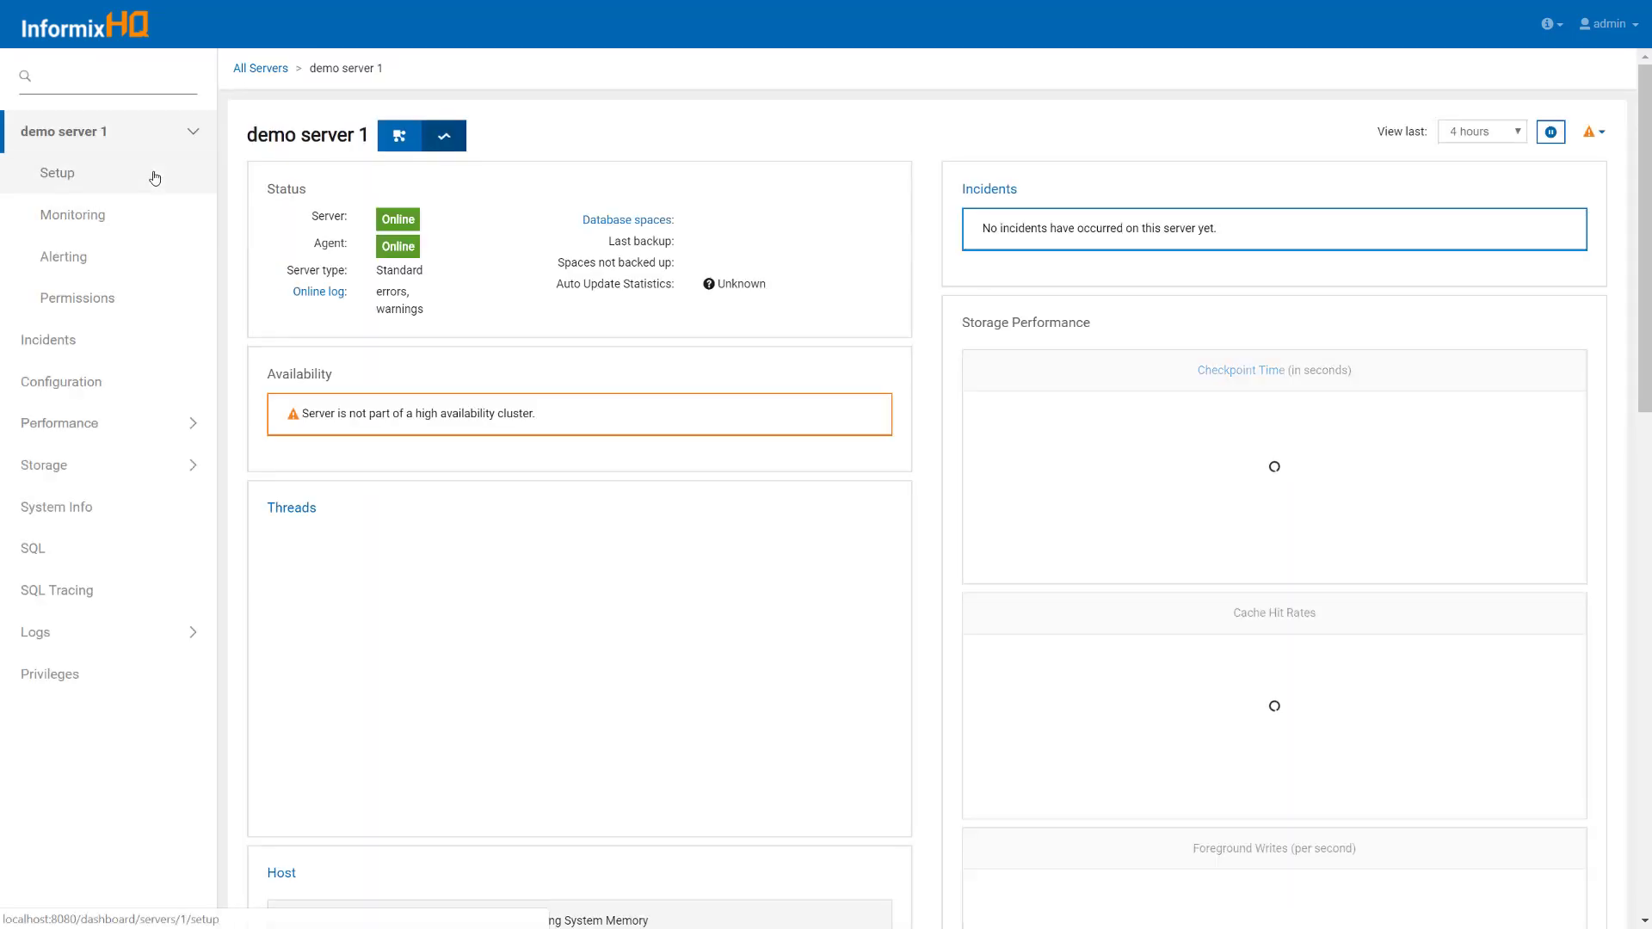
click(155, 176)
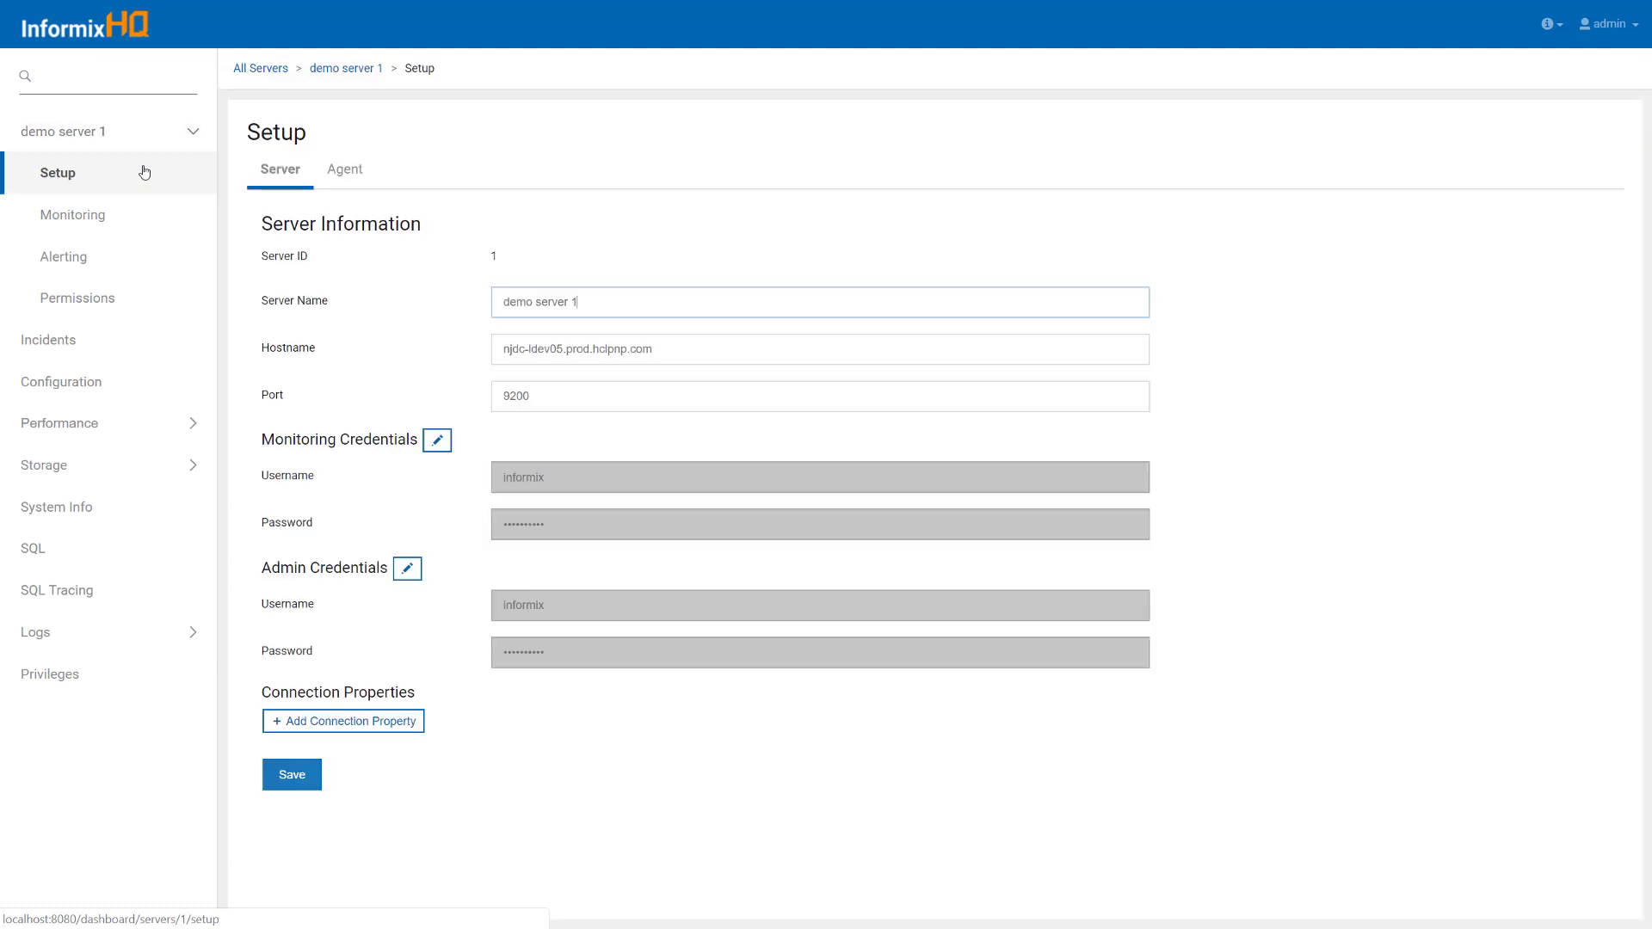
click(359, 170)
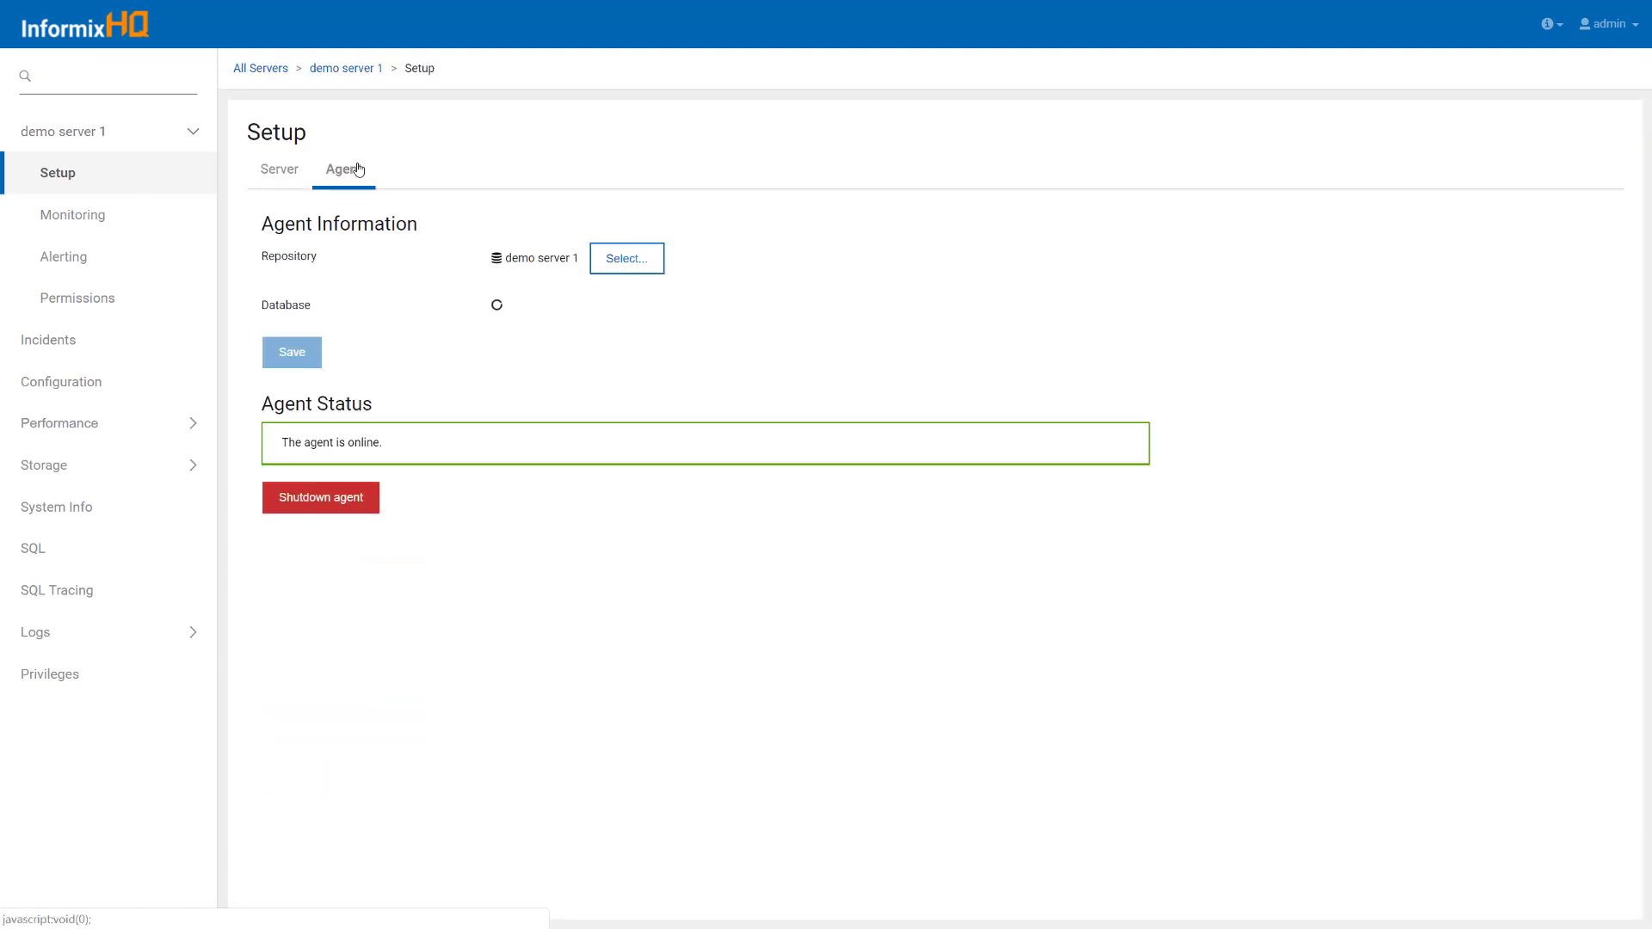
click(349, 507)
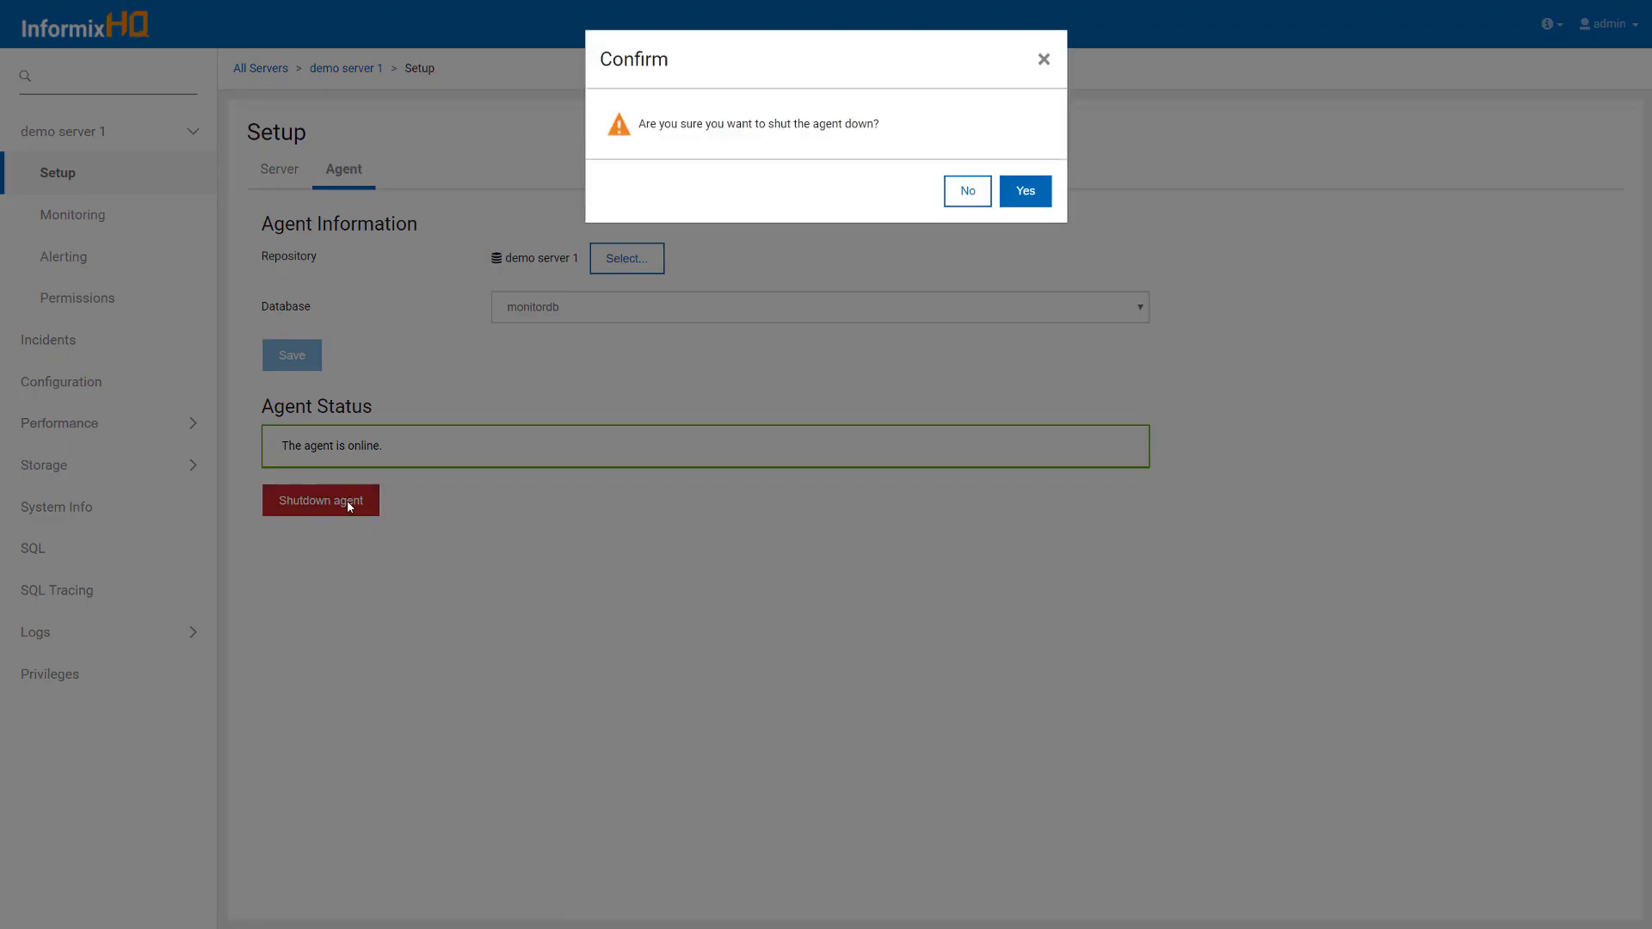
click(1023, 194)
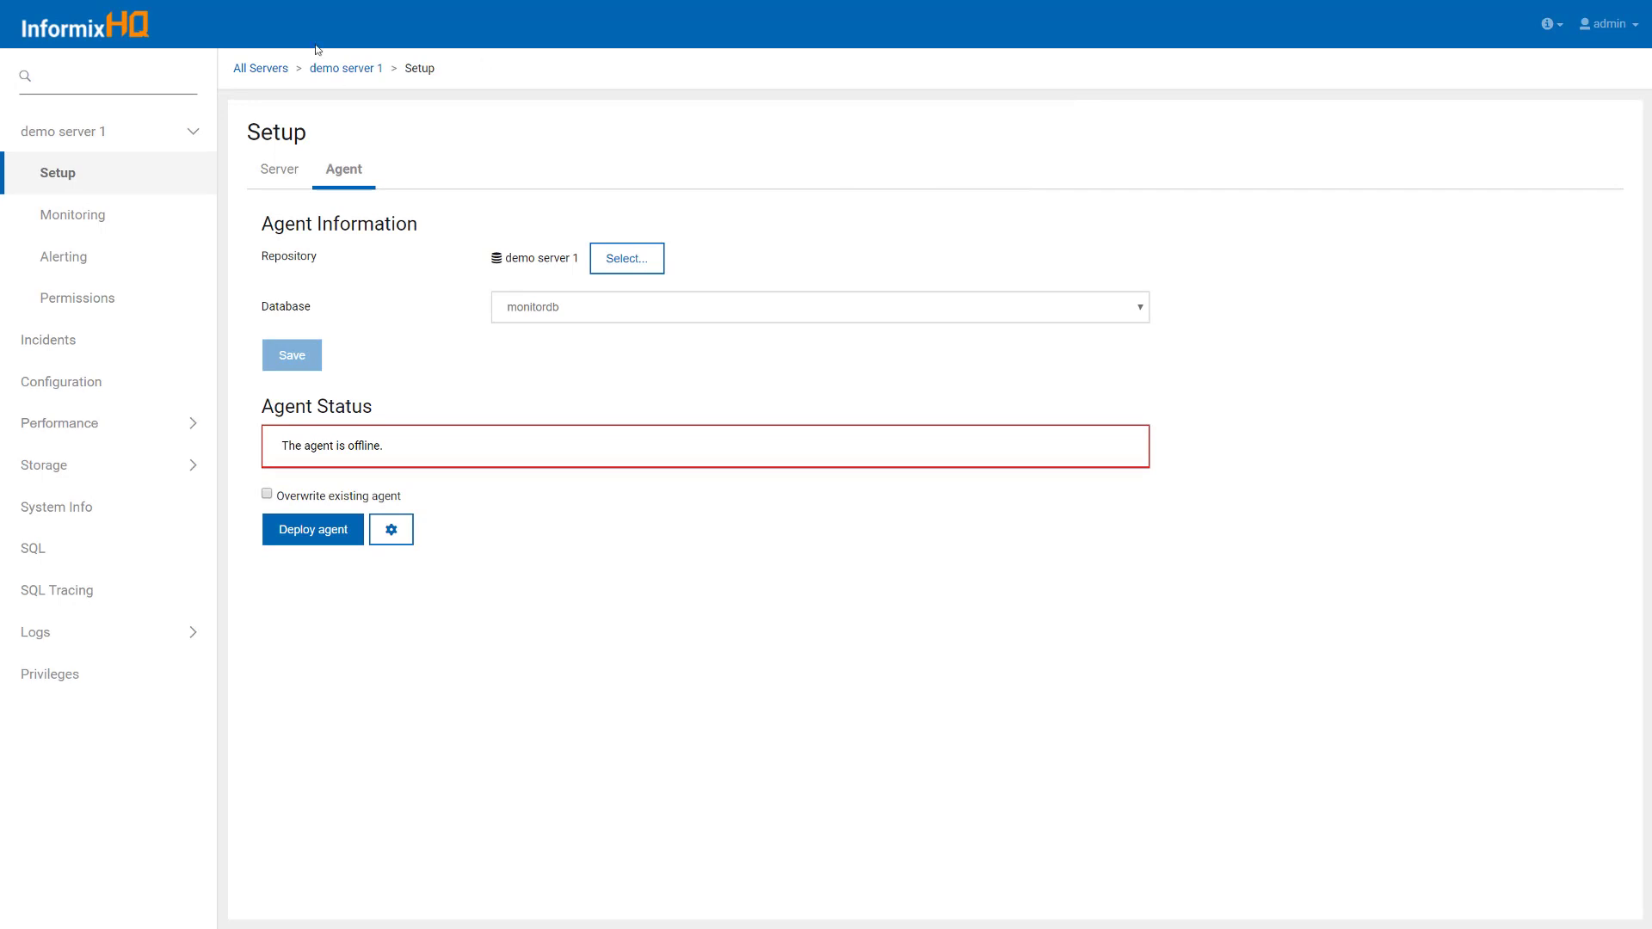
- Open demo server 1's unacknowledged incidents from the overview of all servers
click(278, 71)
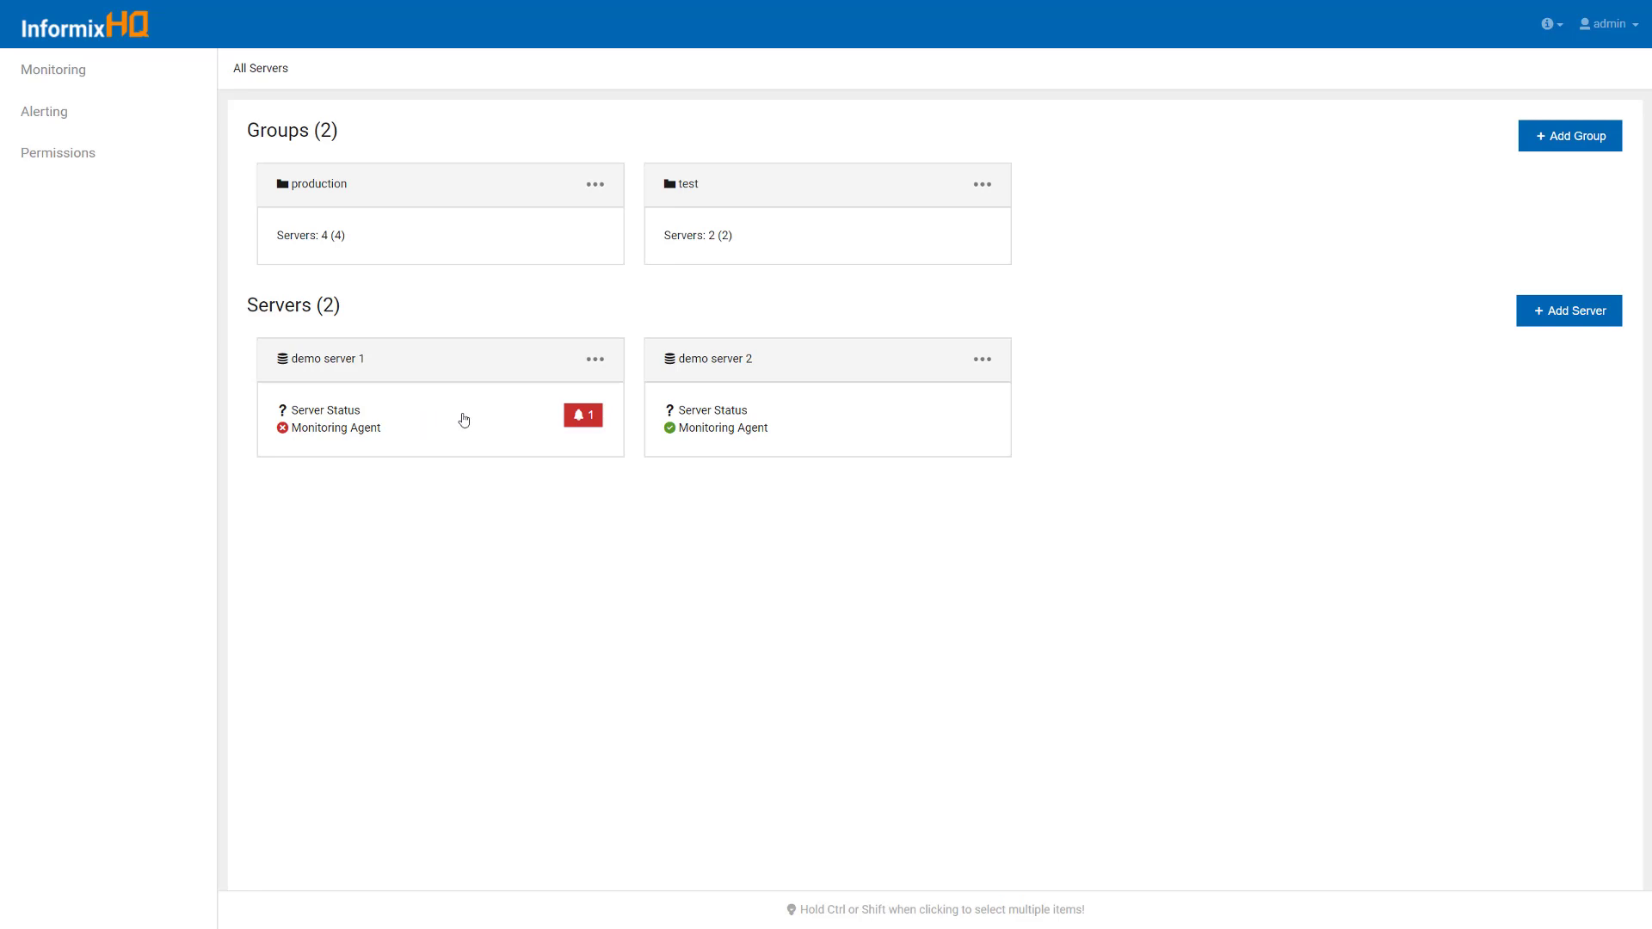
mouse_move(591, 423)
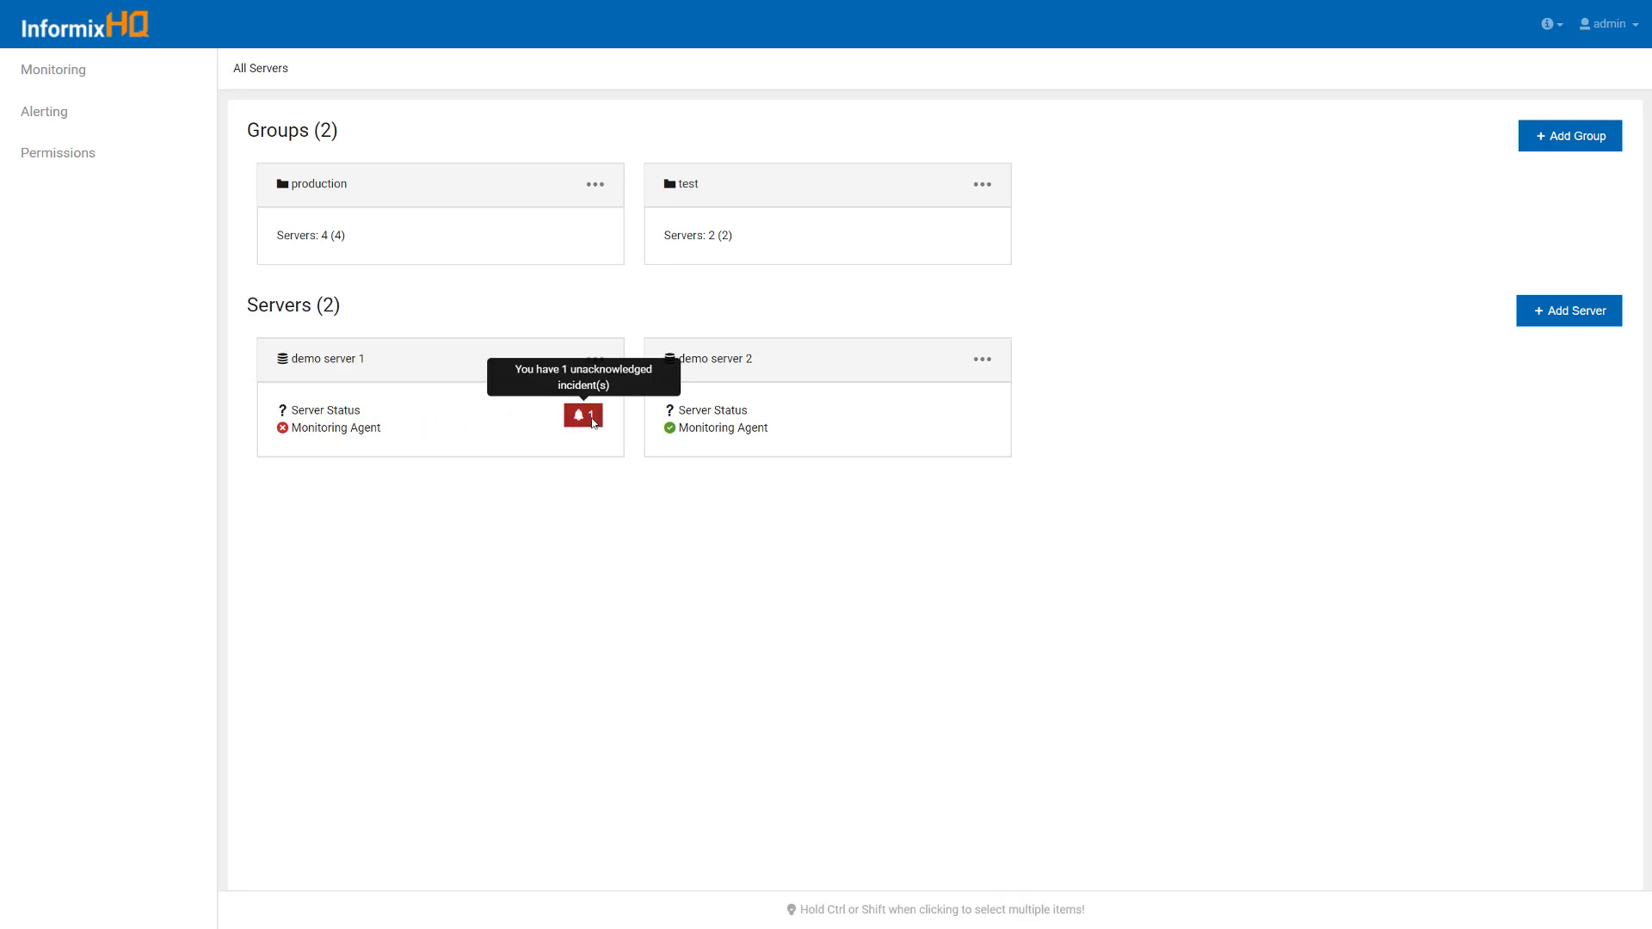
click(593, 423)
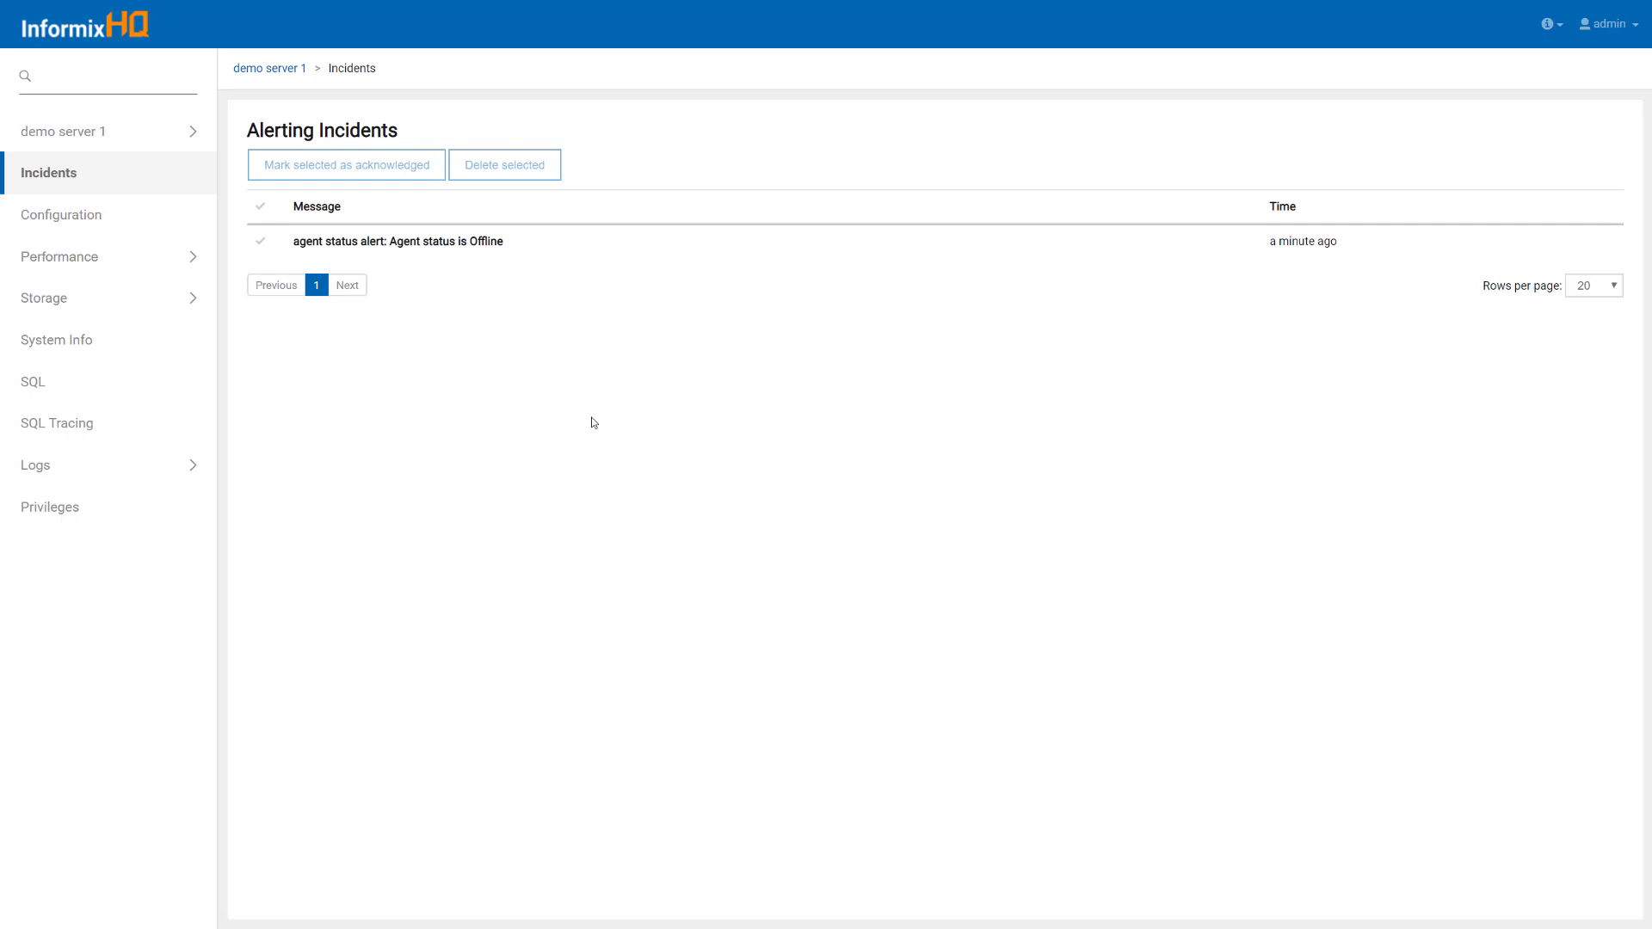
- Redeploy the monitoring agent of demo server 1 from its agent setup
click(202, 143)
click(156, 175)
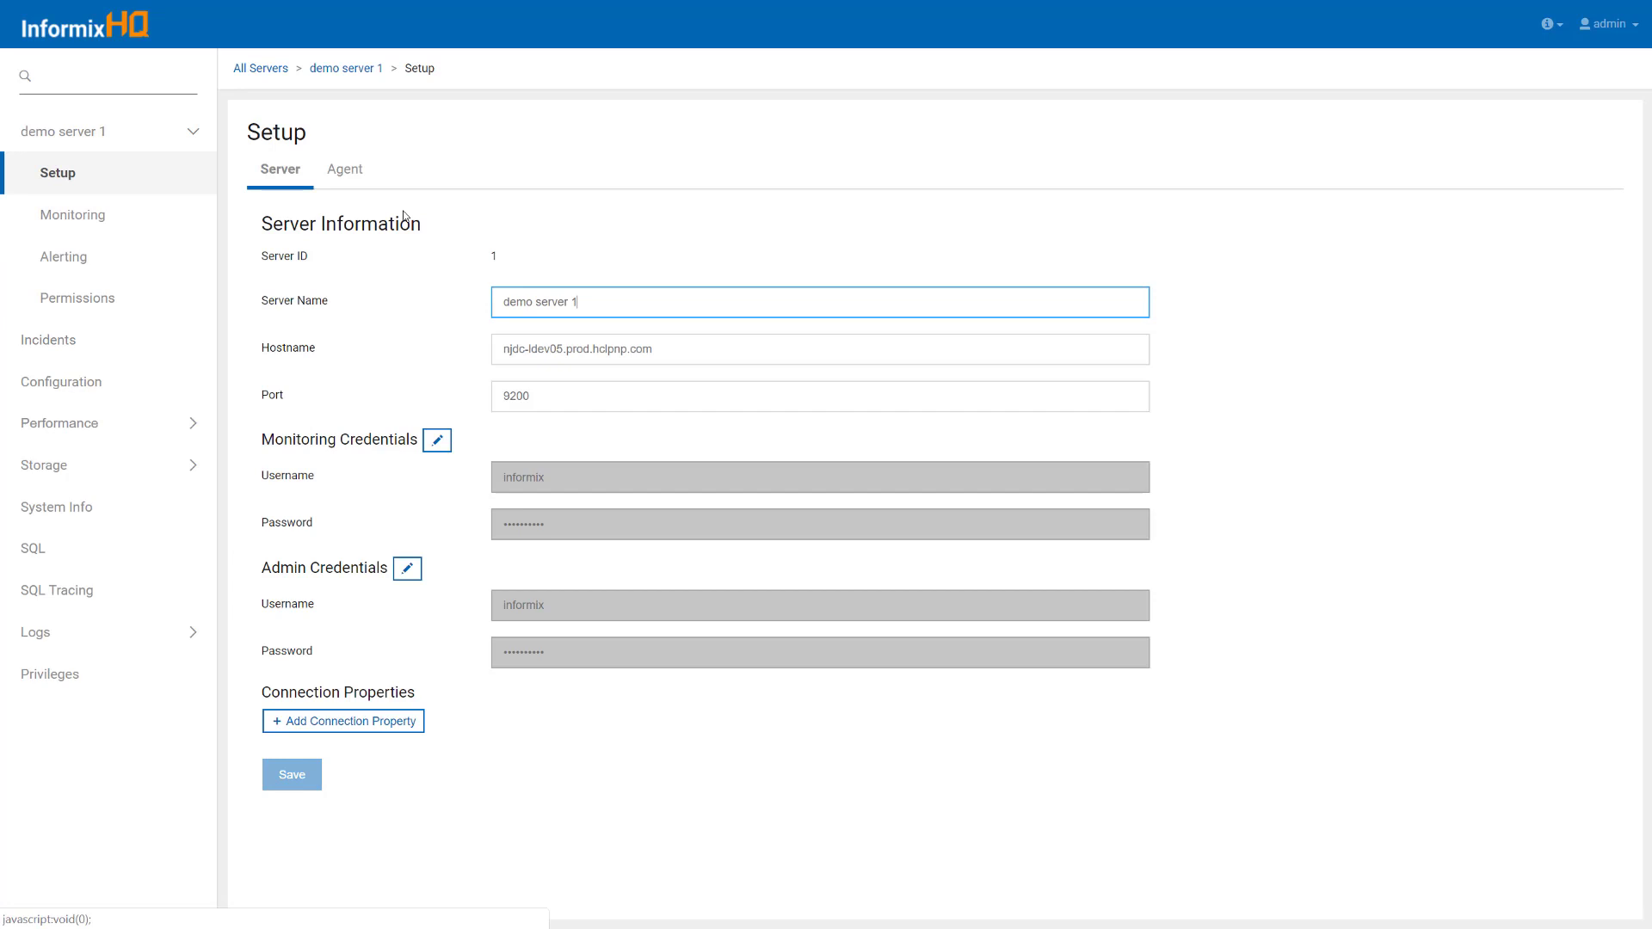
click(344, 176)
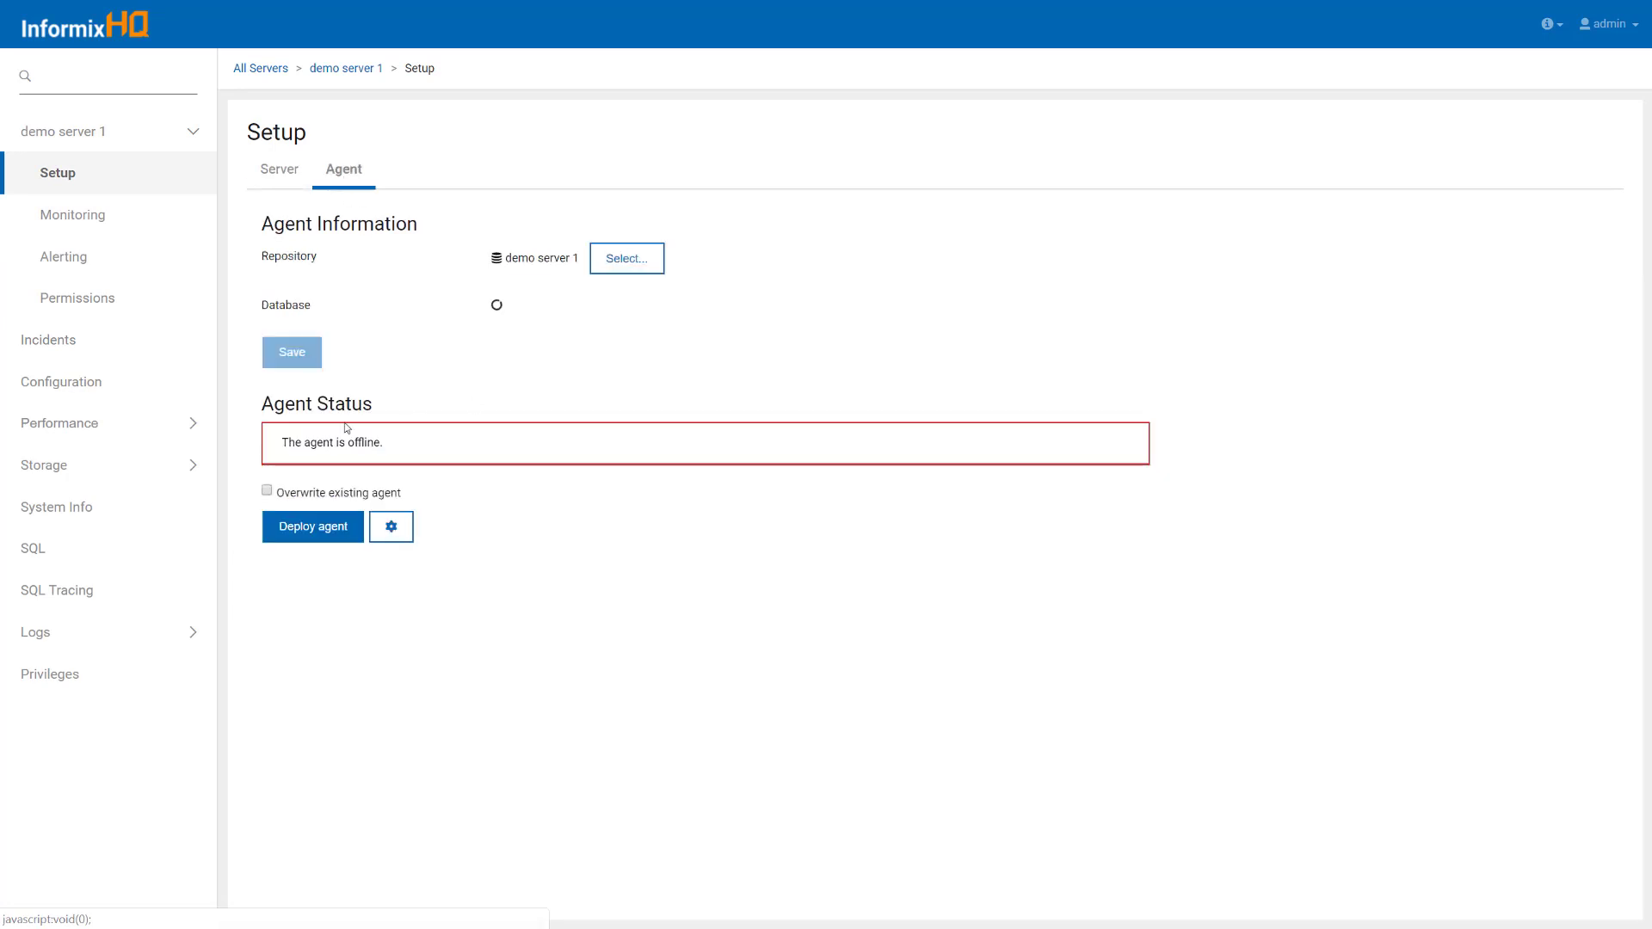
click(314, 535)
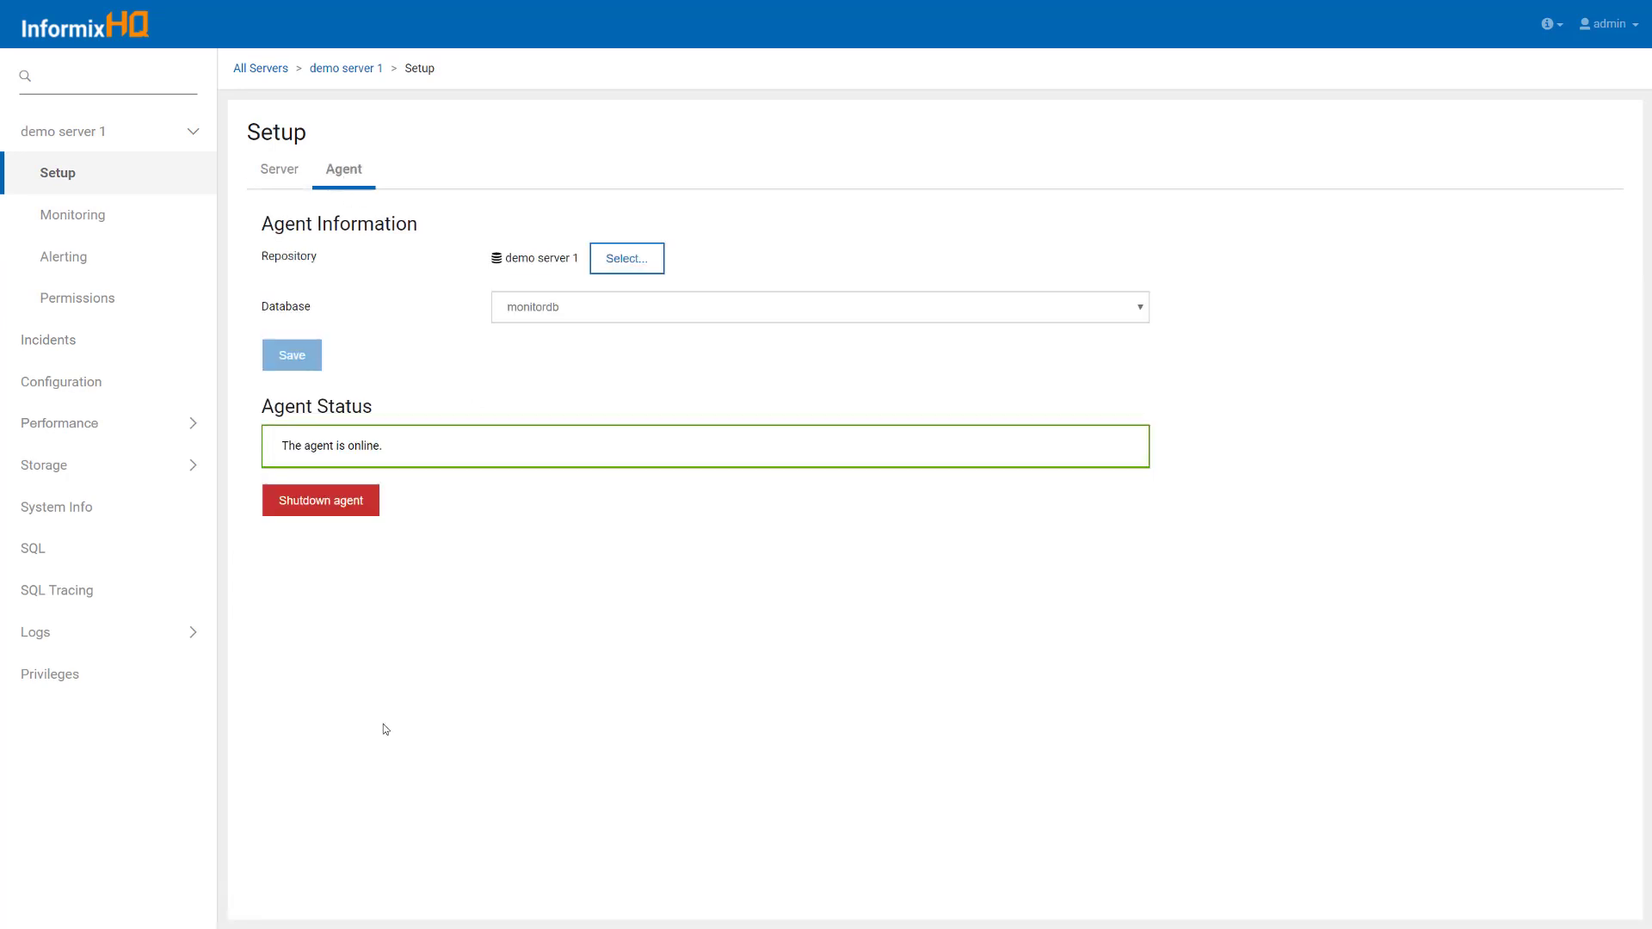
- Review demo server 1's alerting incidents and its dashboard, and return to the overview of all servers
click(281, 74)
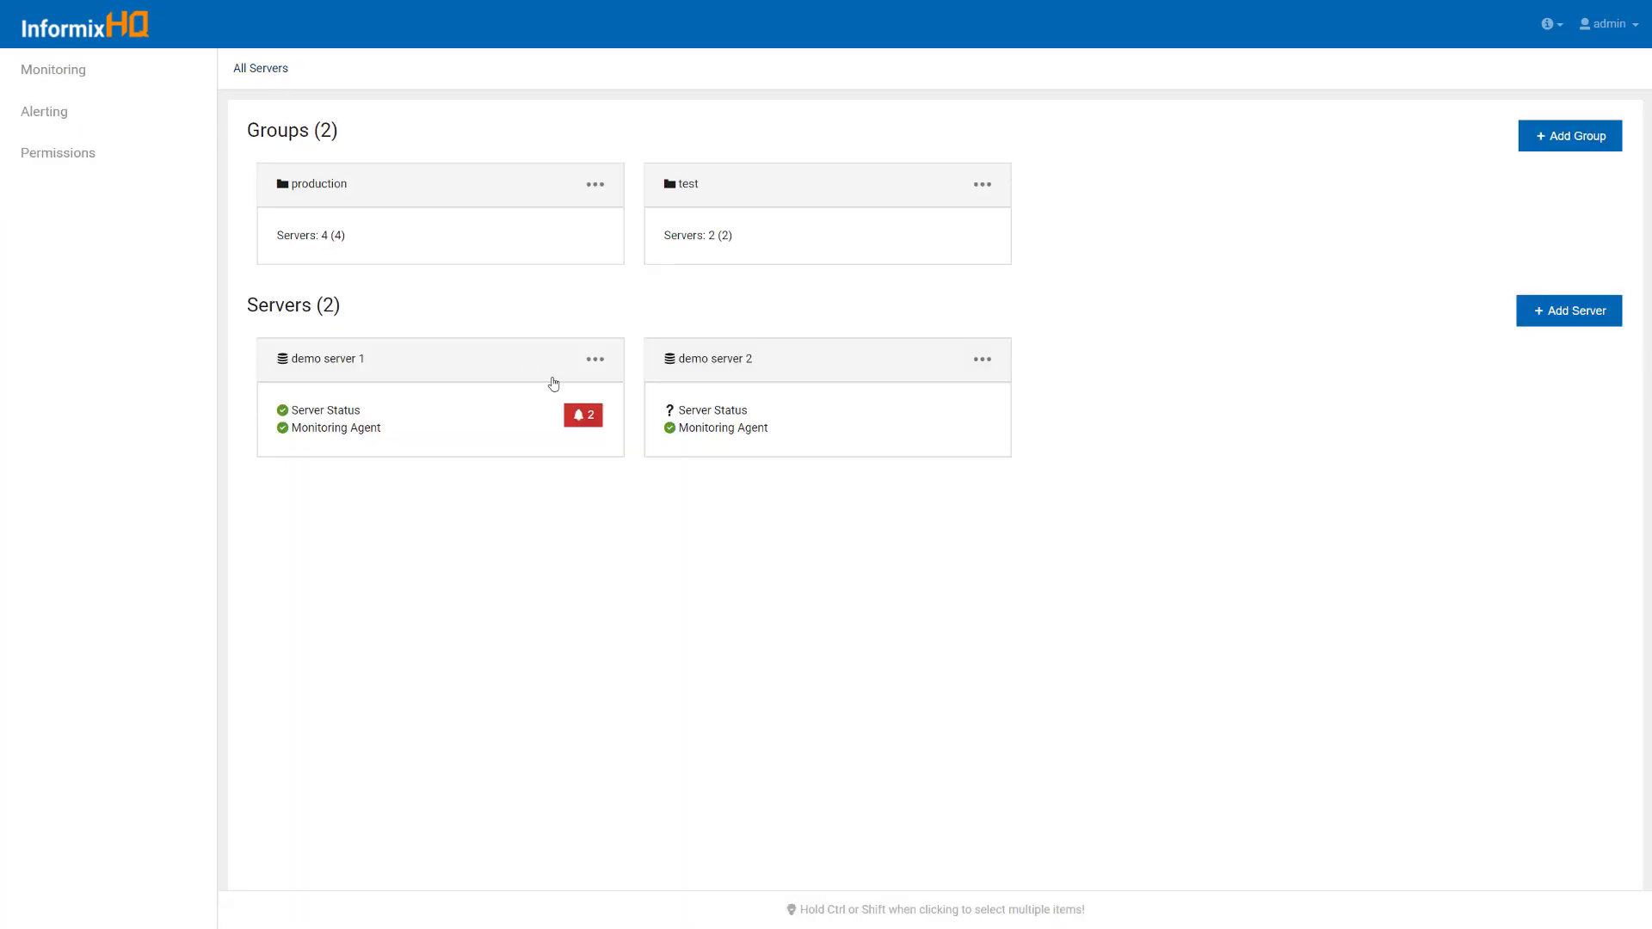
click(577, 412)
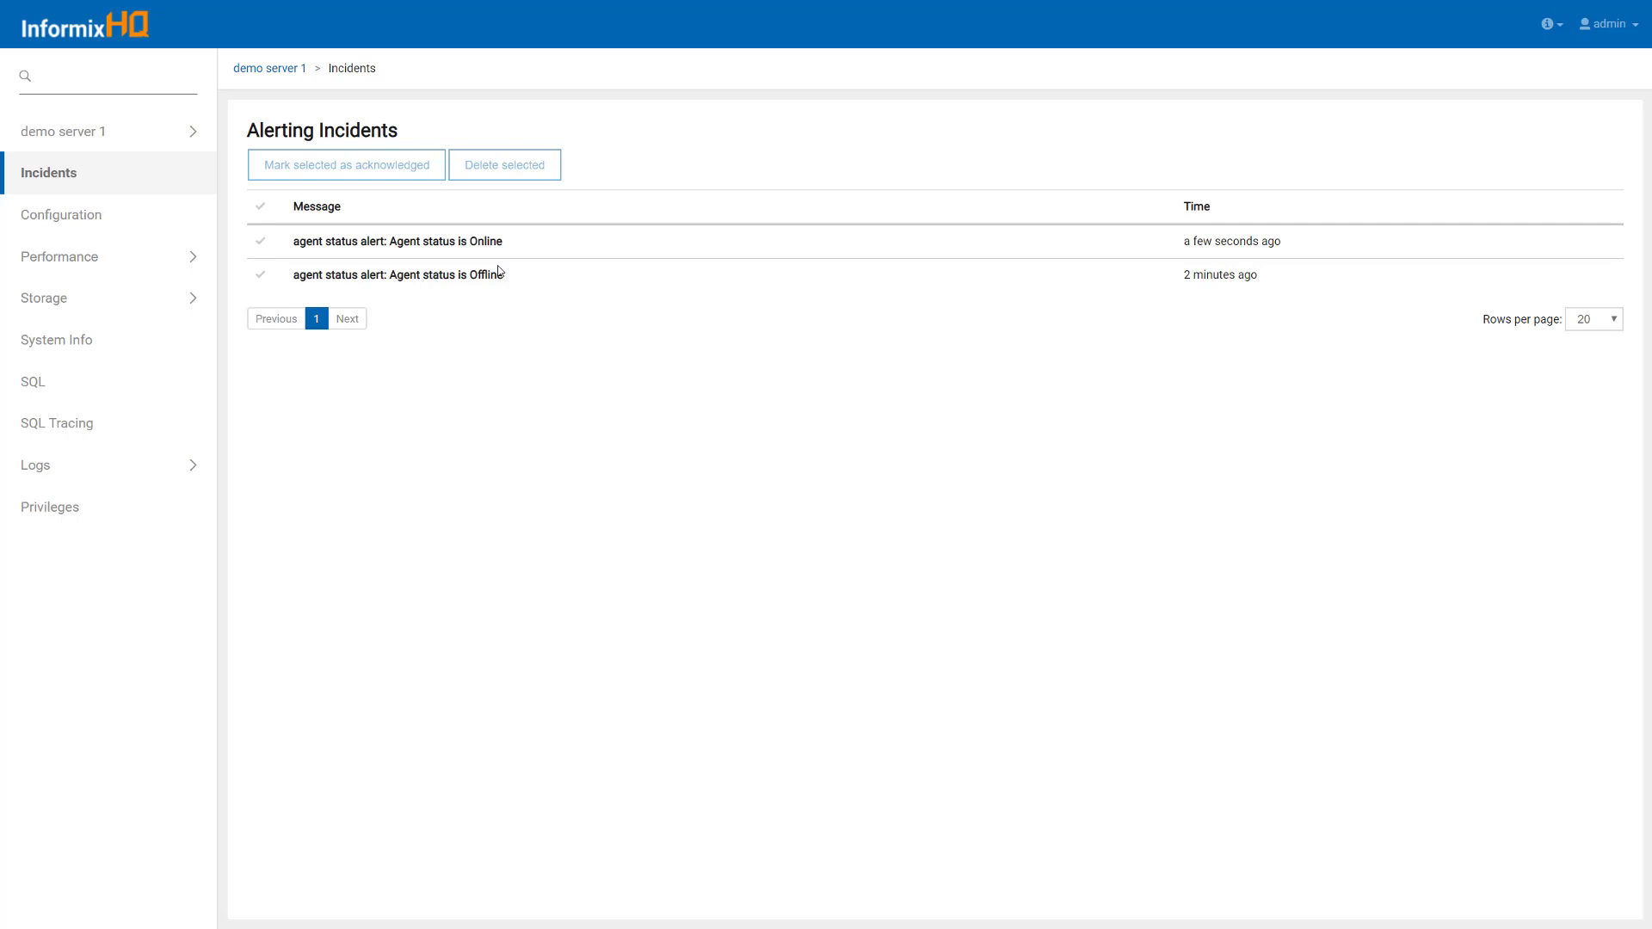
click(266, 67)
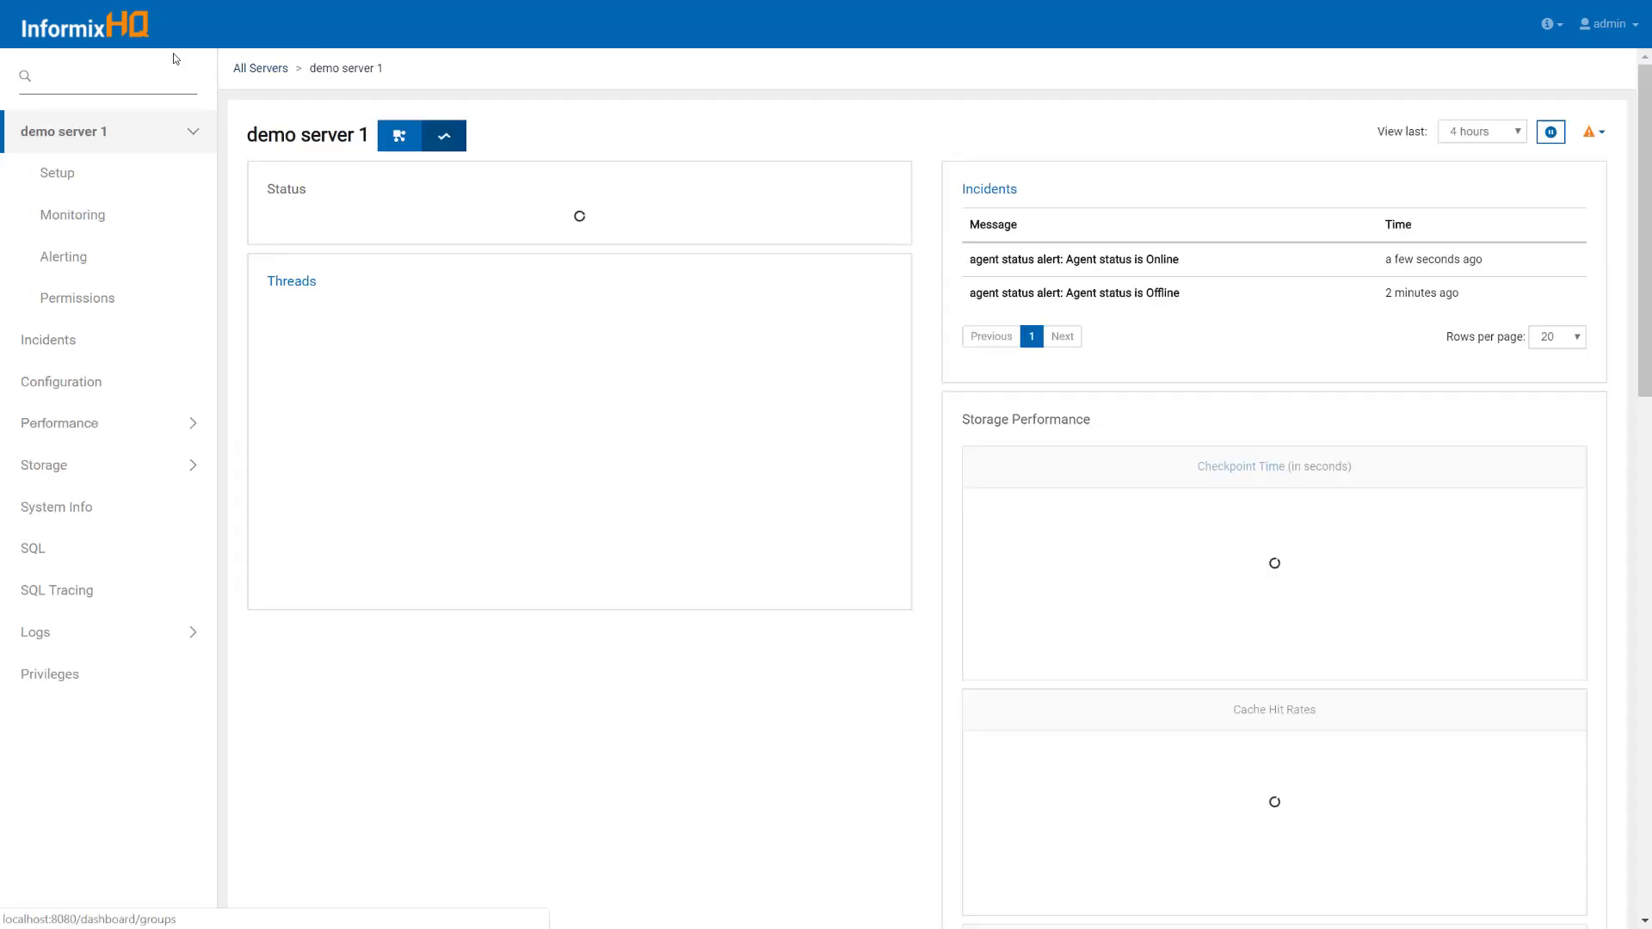
click(131, 28)
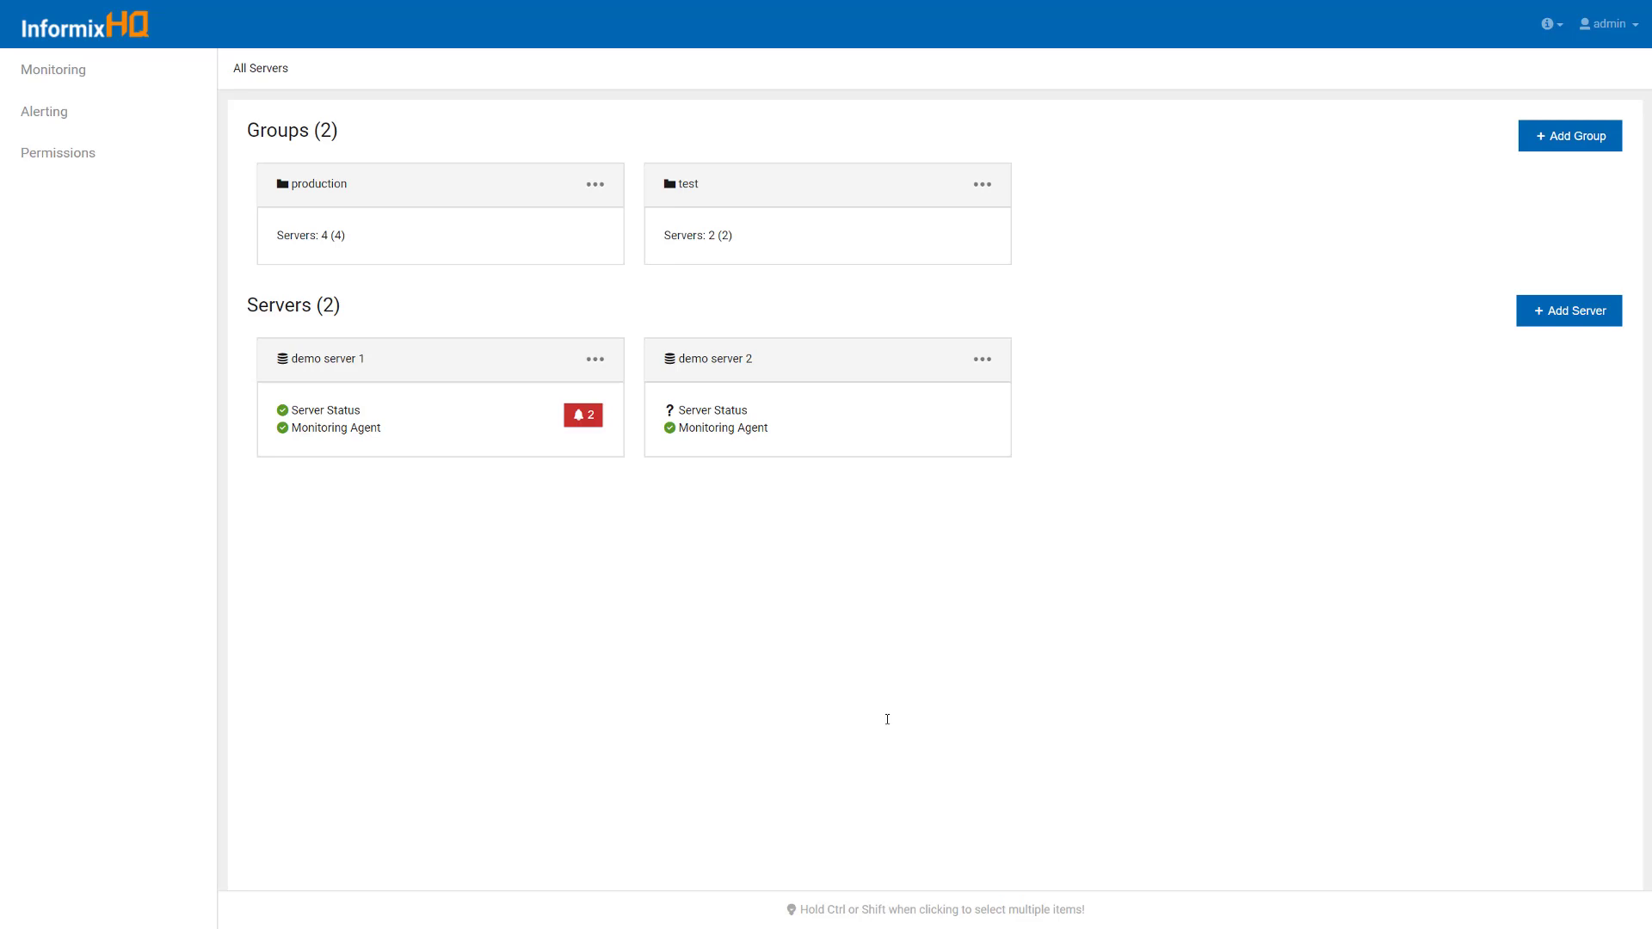
- Switch to Eclipse and run the ConnectSessionsDemo application to open many database sessions
key(alt+Tab)
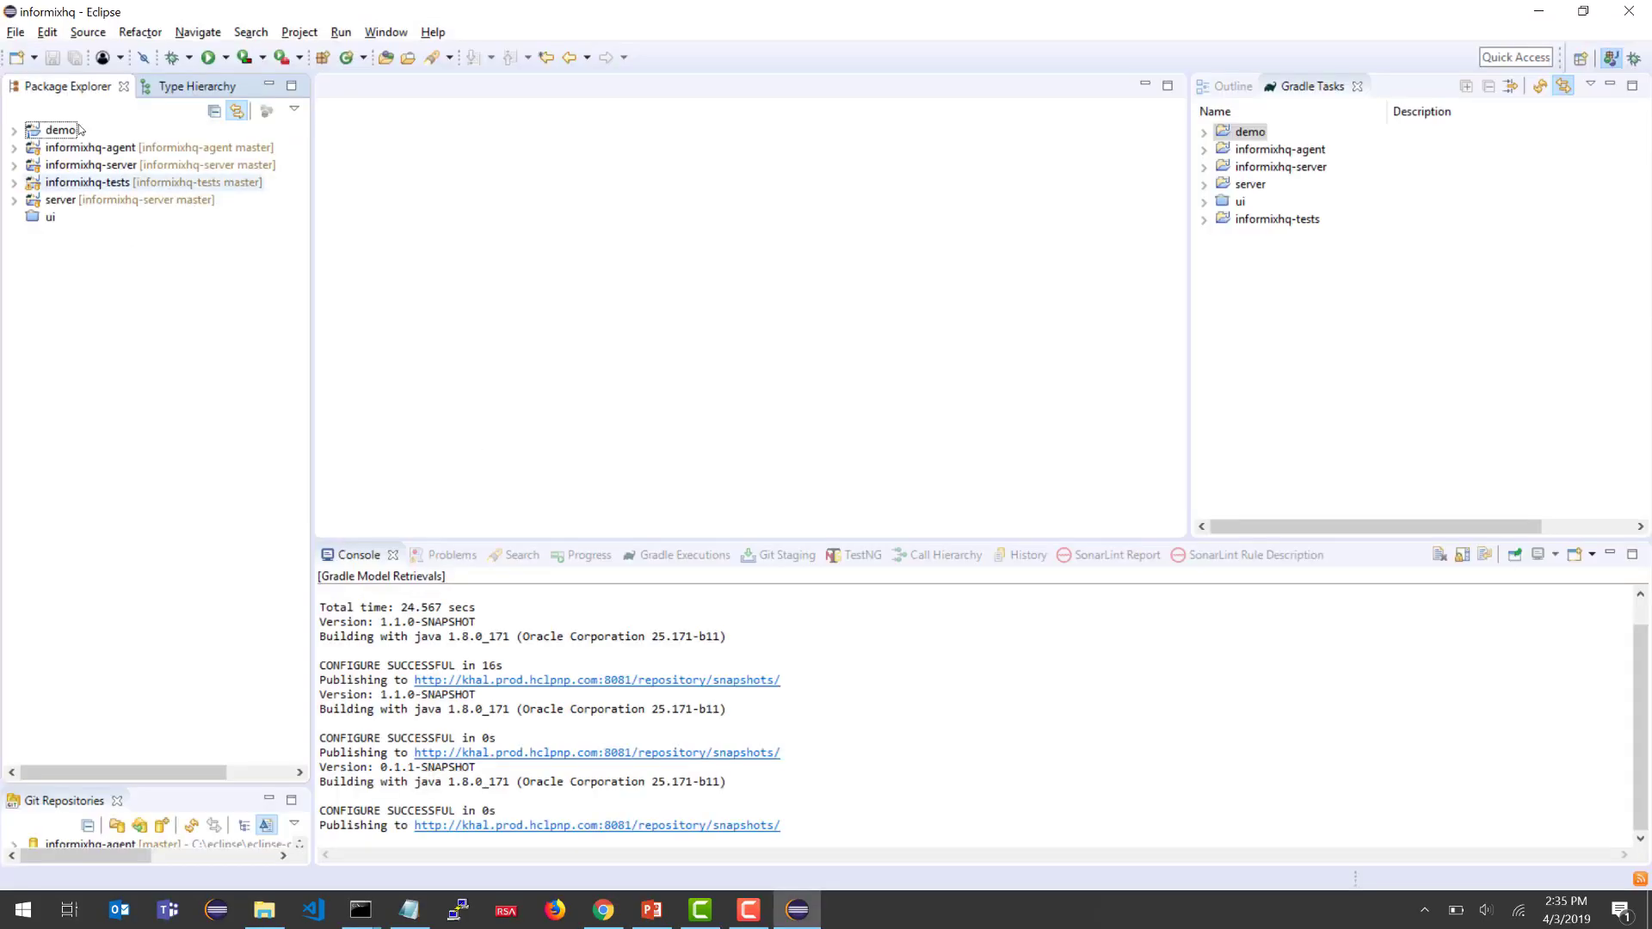
click(225, 57)
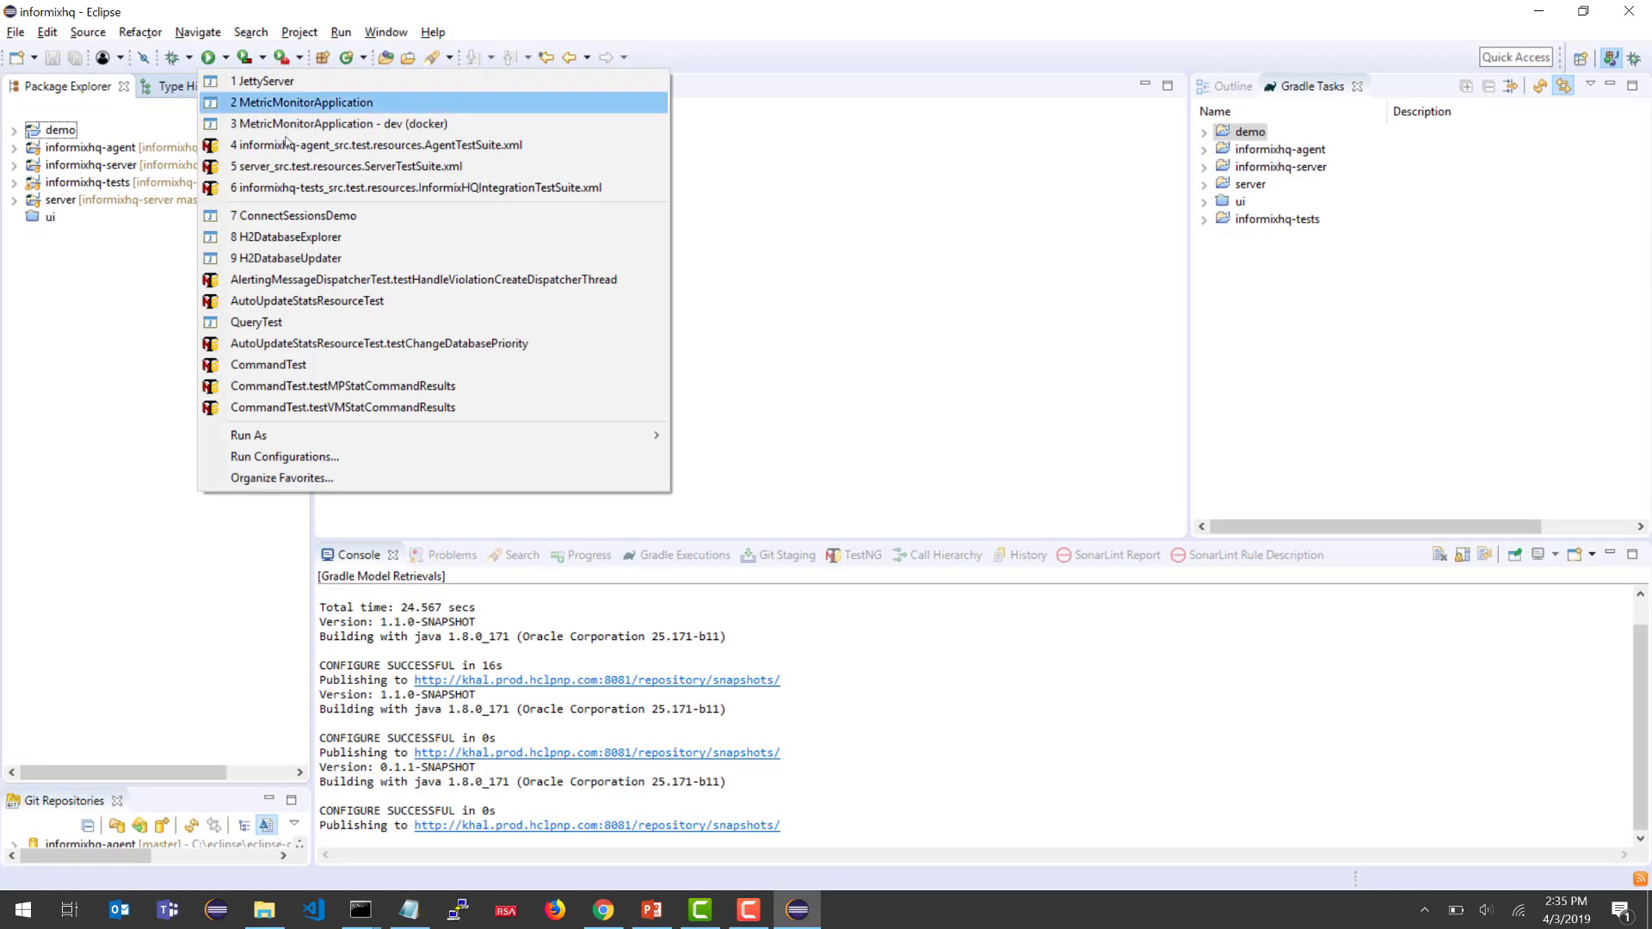
click(309, 216)
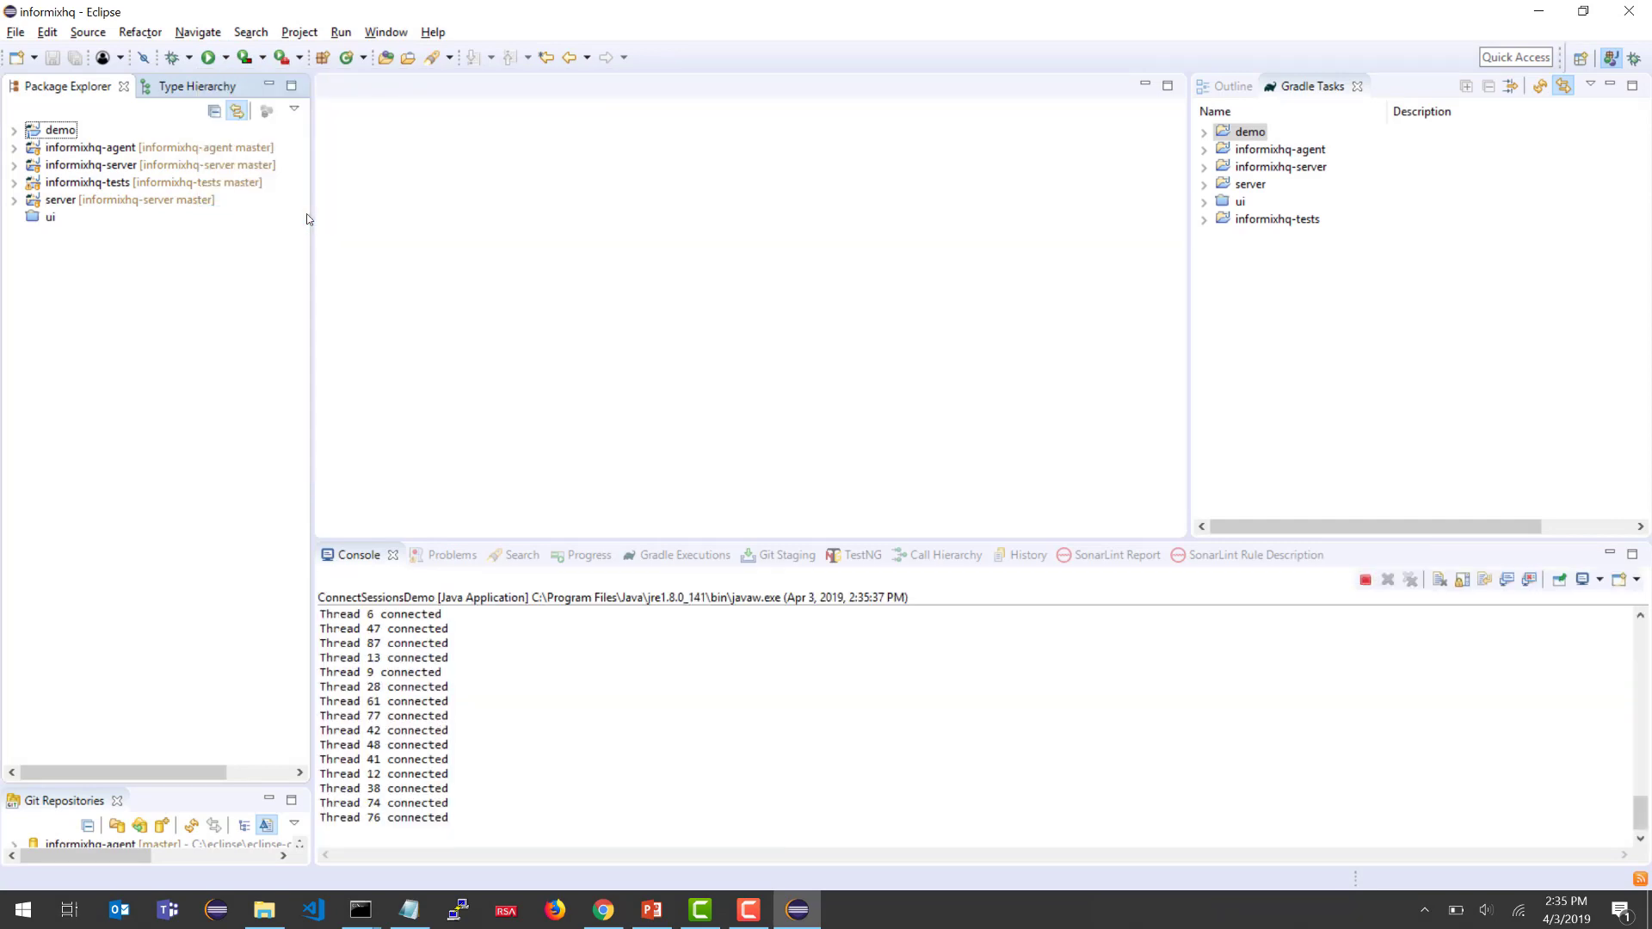
- Switch back to InformixHQ and examine the incidents and the Total Sessions chart on demo server 1's dashboard
key(alt+Tab)
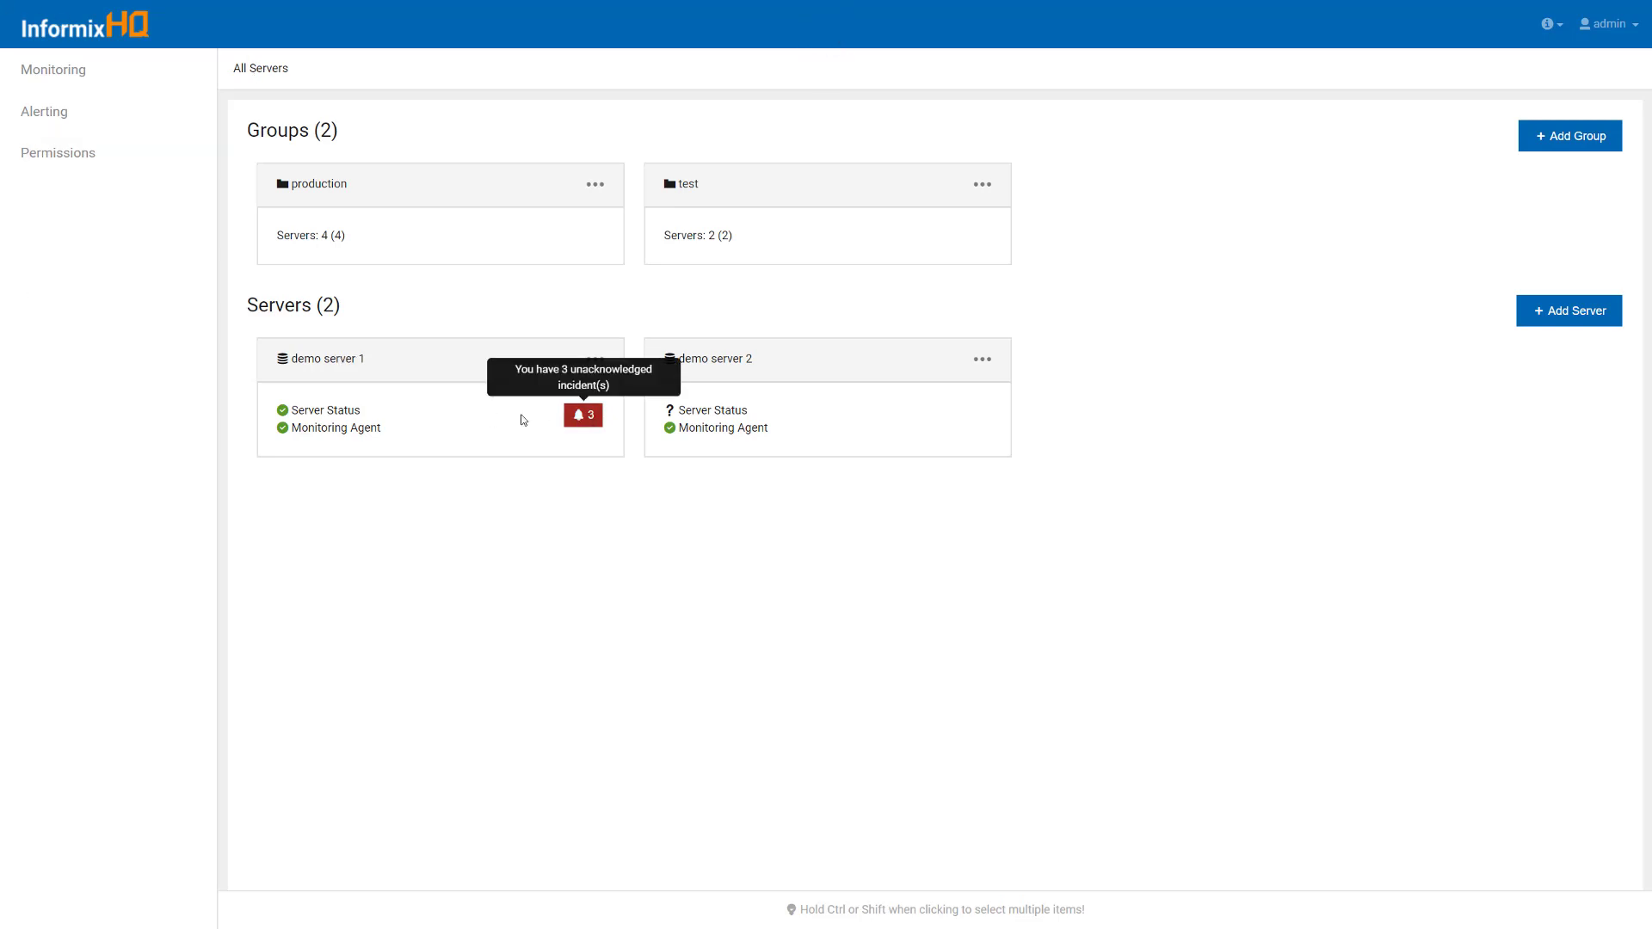
click(358, 376)
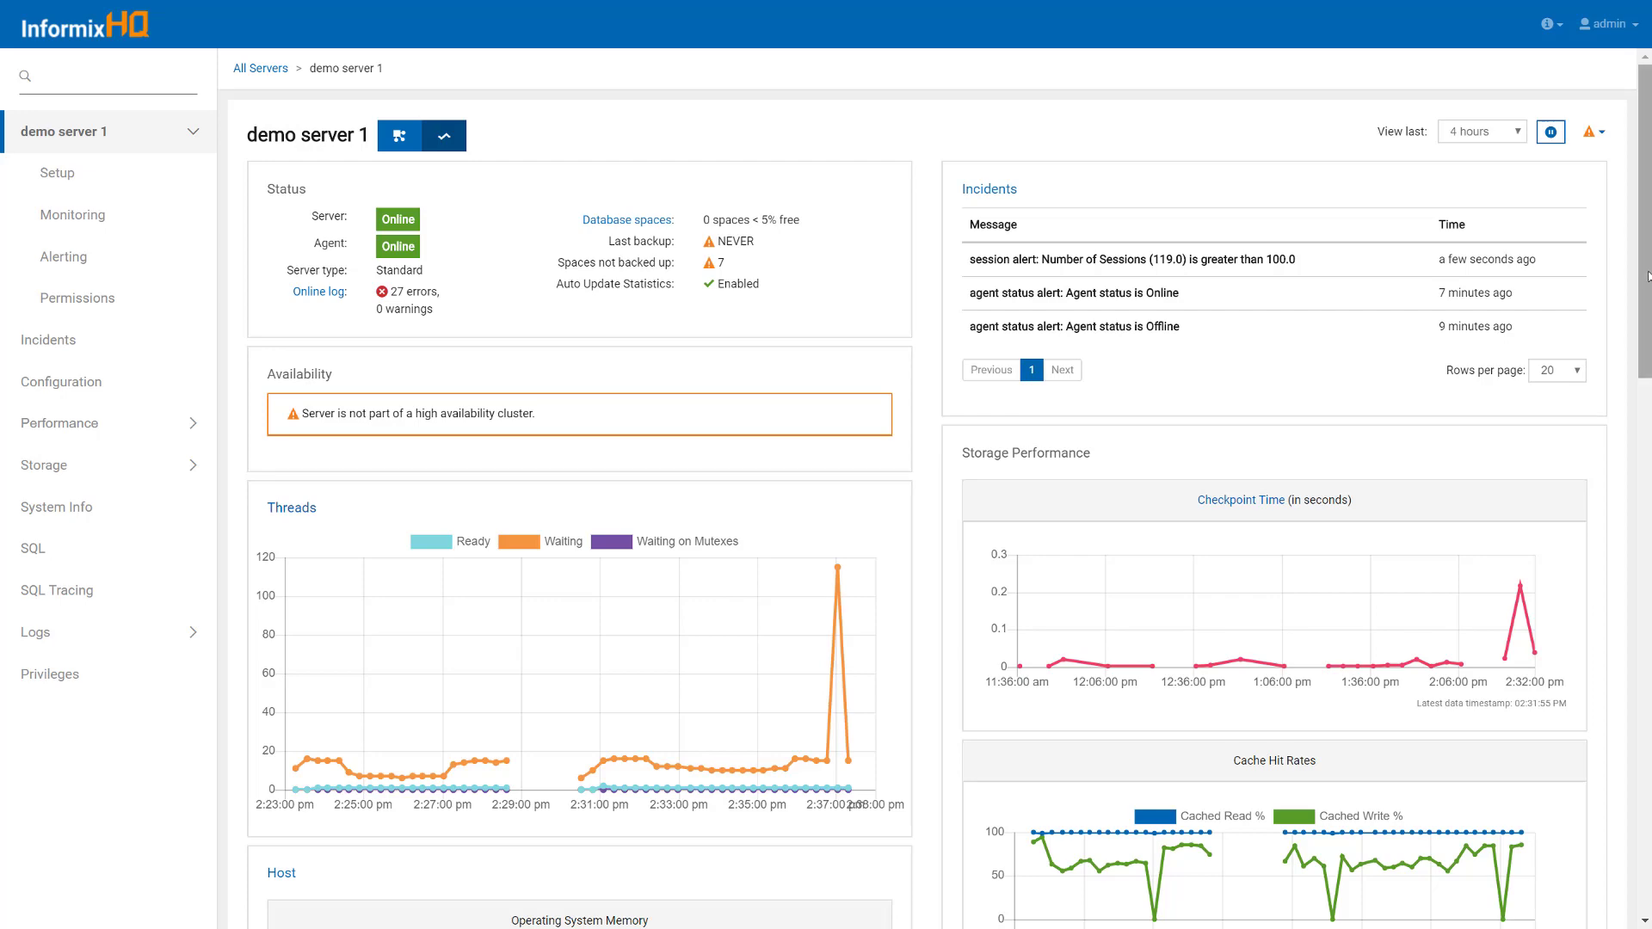
drag(1647, 276, 1648, 710)
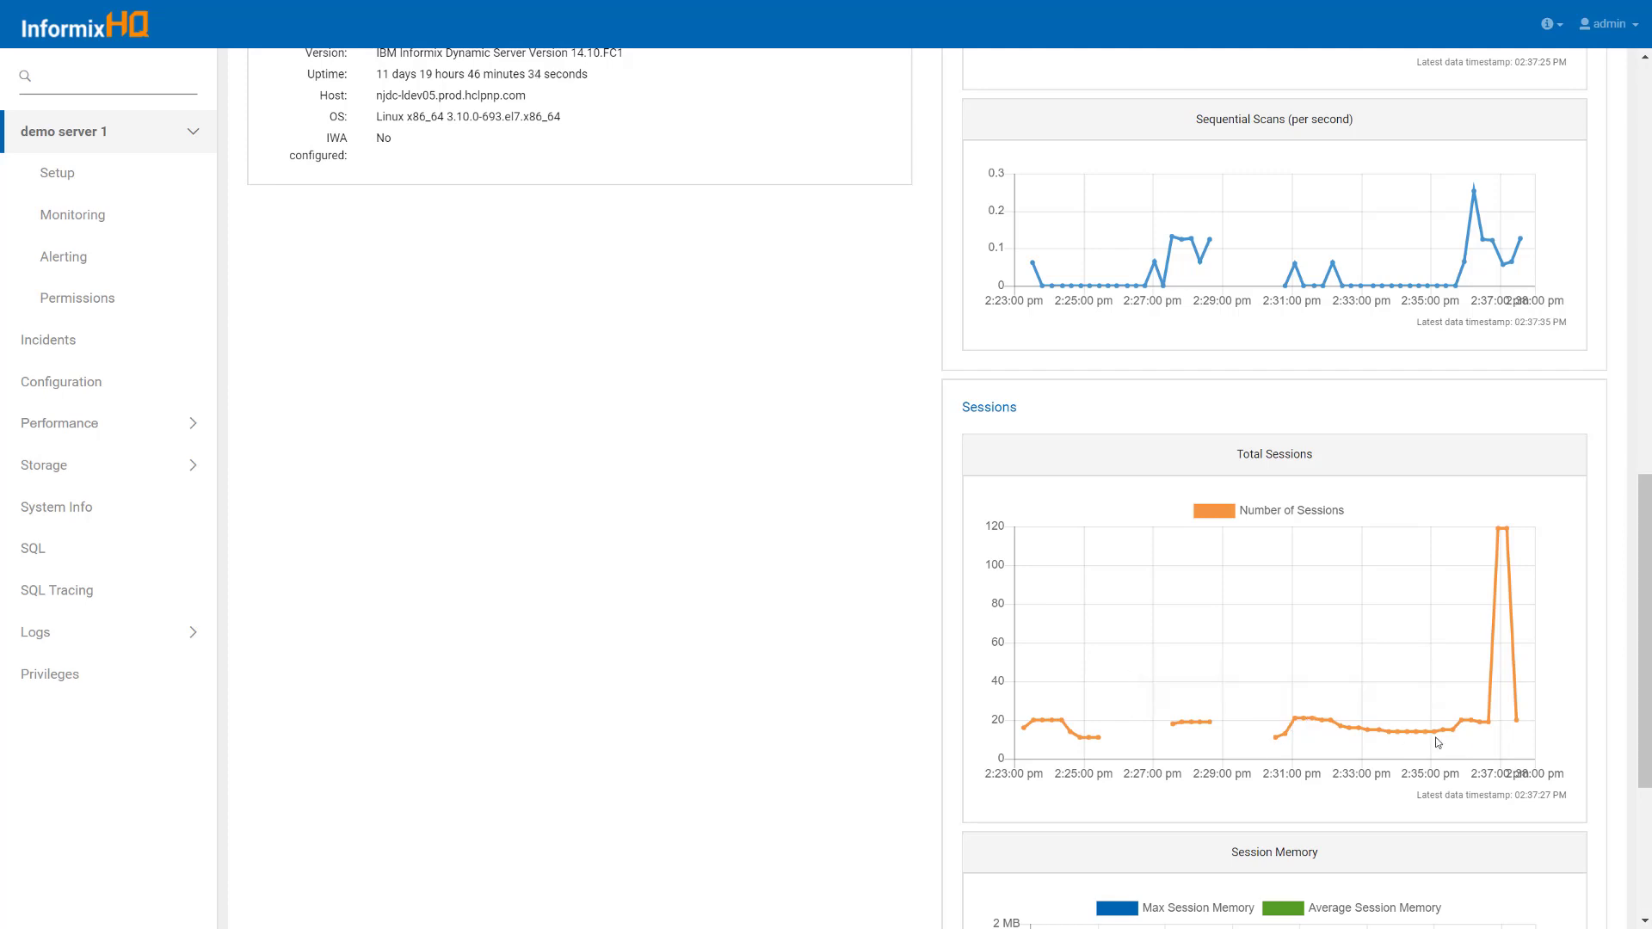
mouse_move(1506, 536)
drag(1646, 646, 1649, 27)
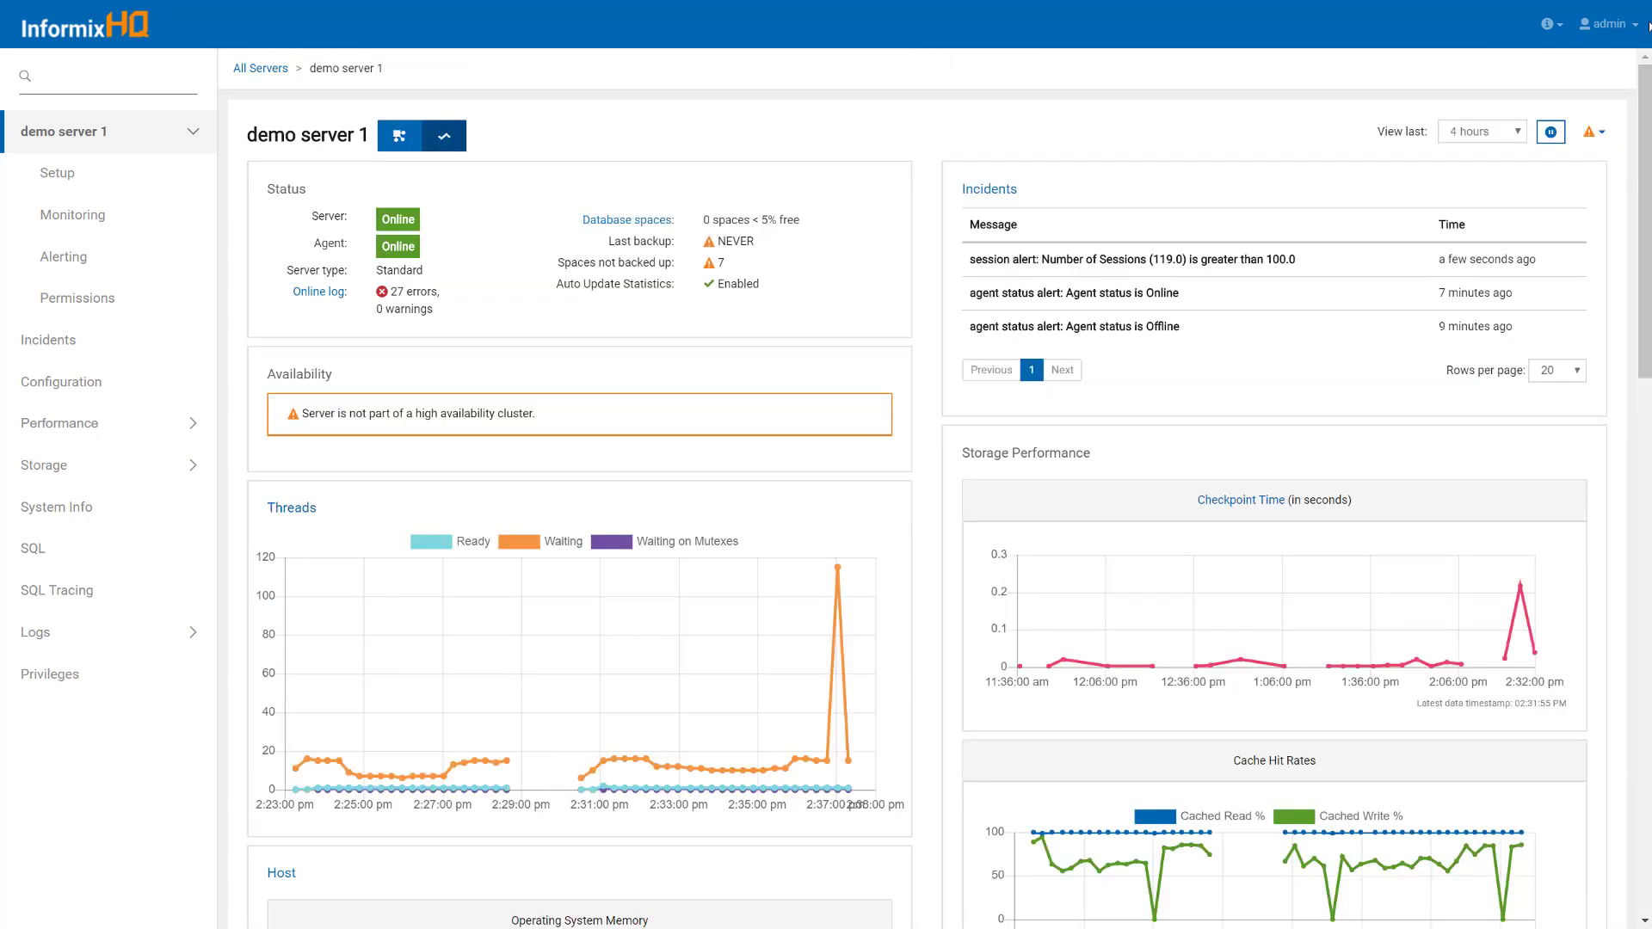